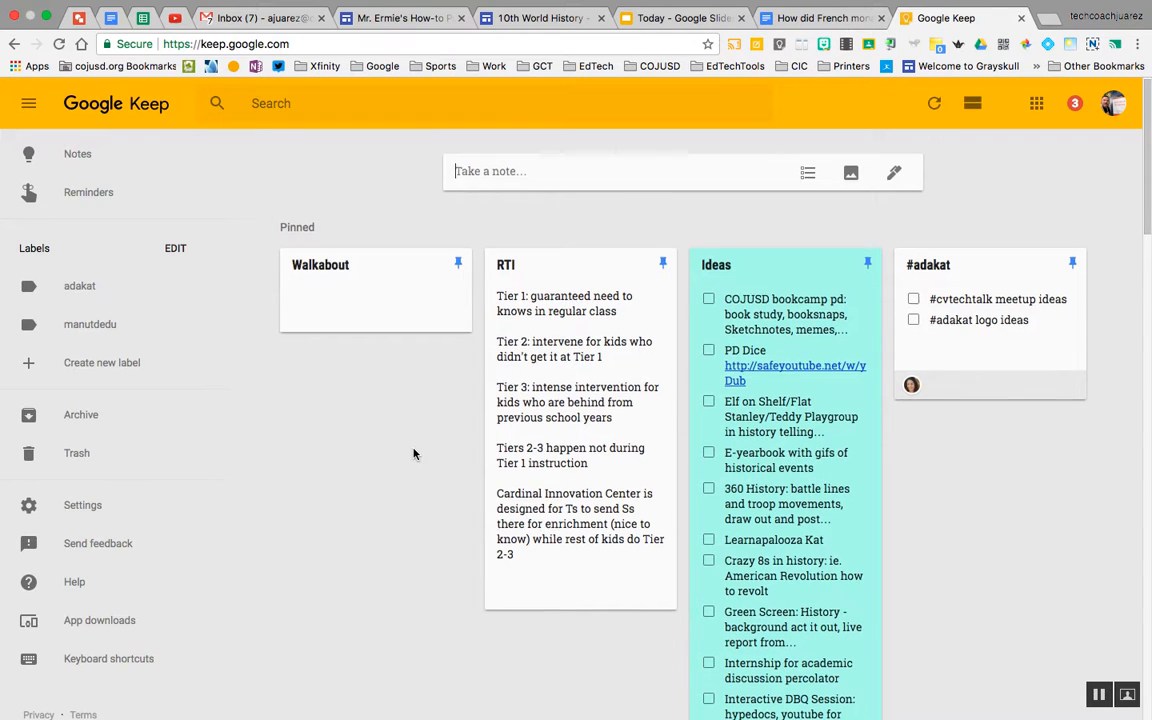
Start a new checklist note and title it "Homework".
scroll(417, 452, "down", 10)
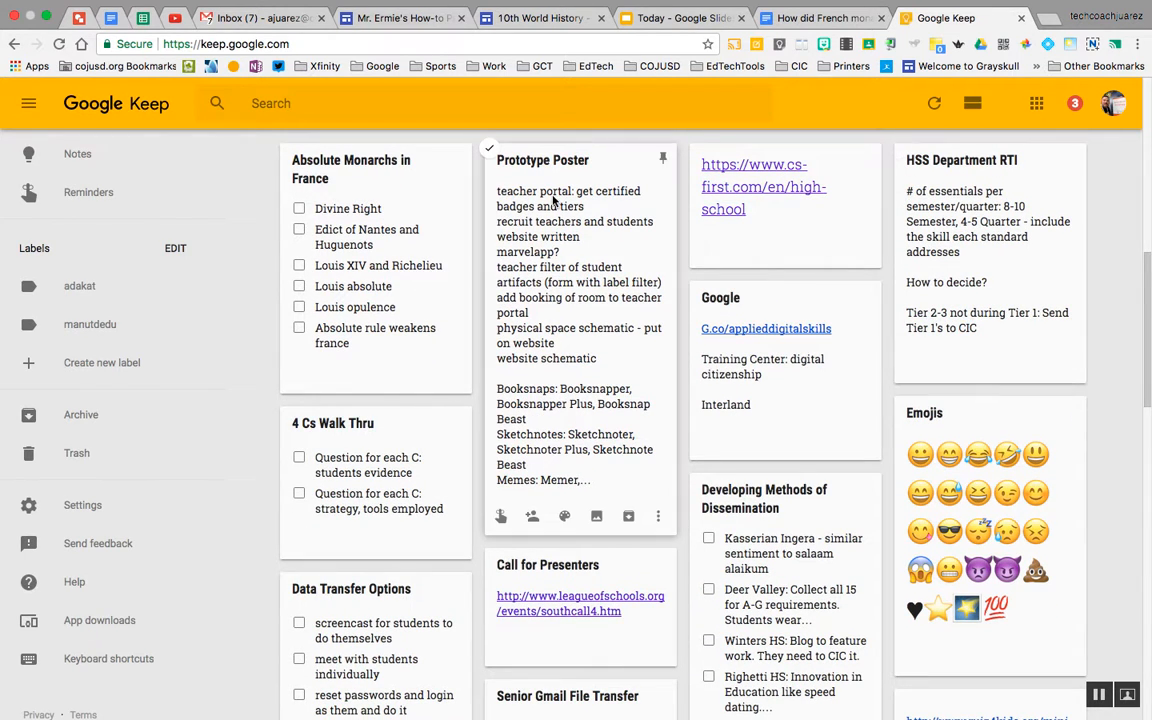
scroll(478, 285, "up", 2)
scroll(517, 314, "up", 8)
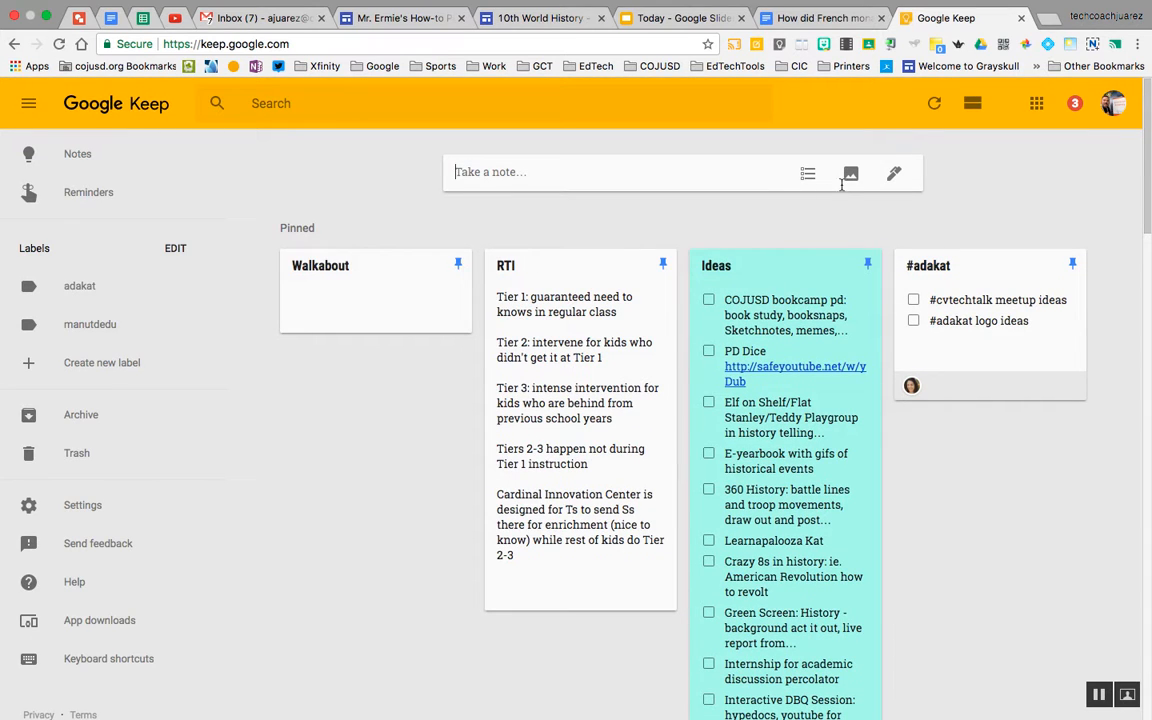
left_click(809, 176)
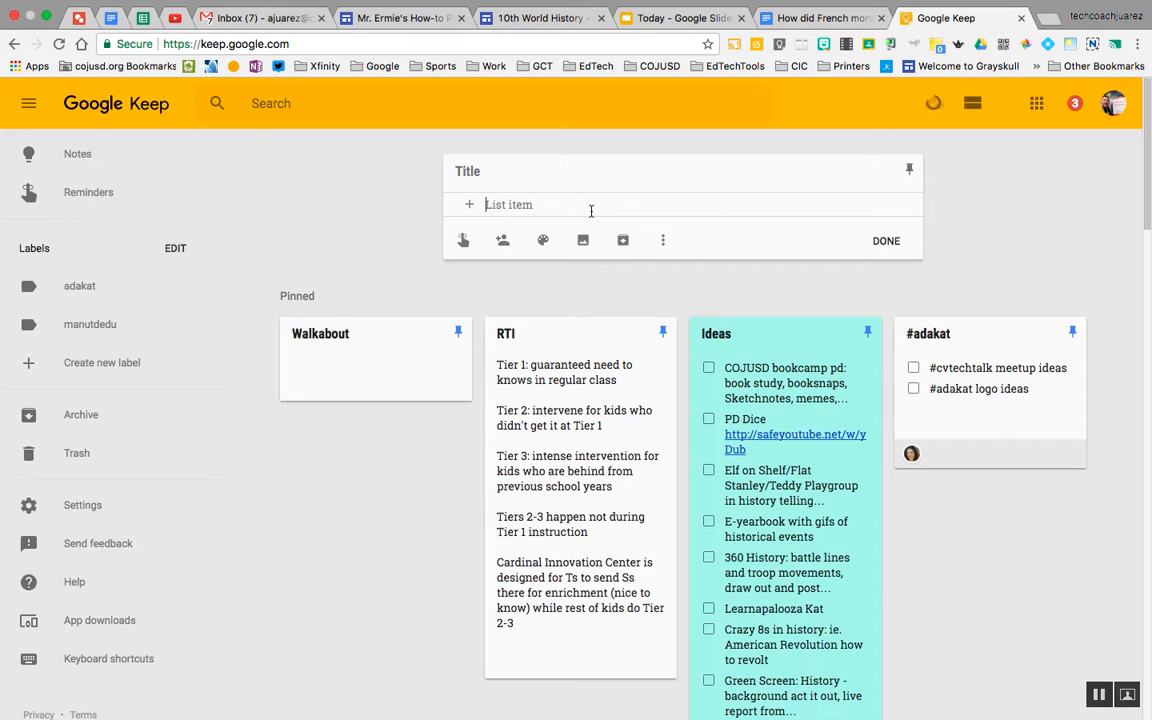
left_click(476, 170)
type("Sample")
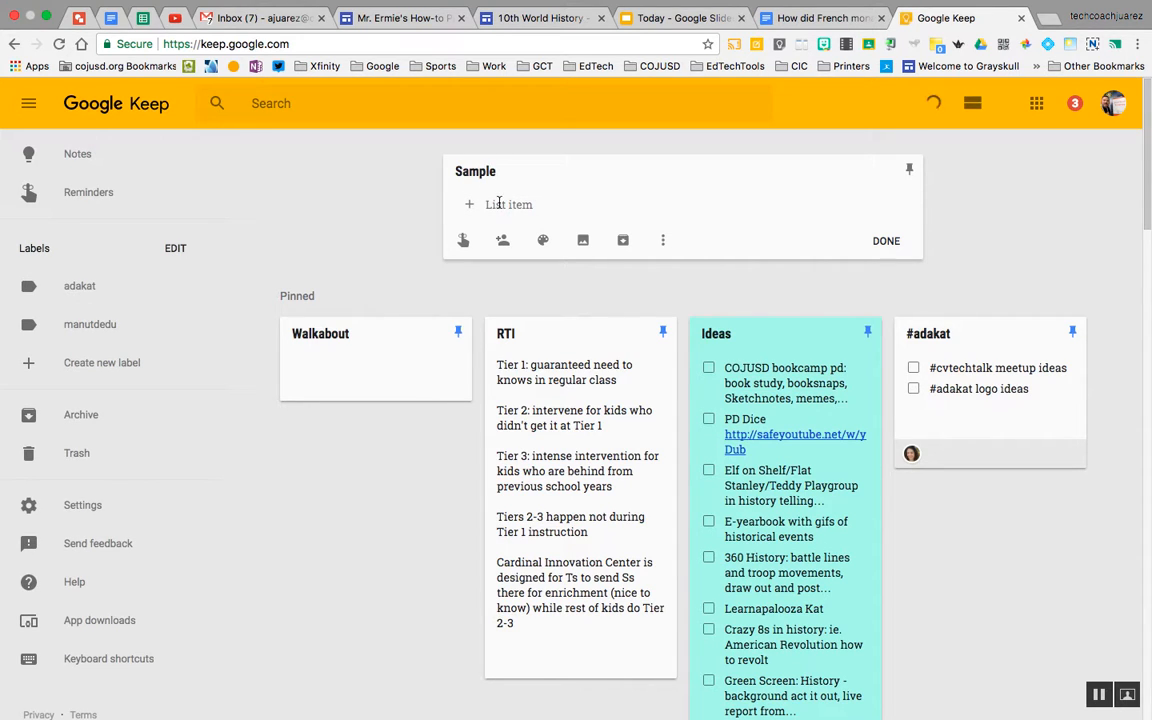
left_click_drag(498, 172, 415, 164)
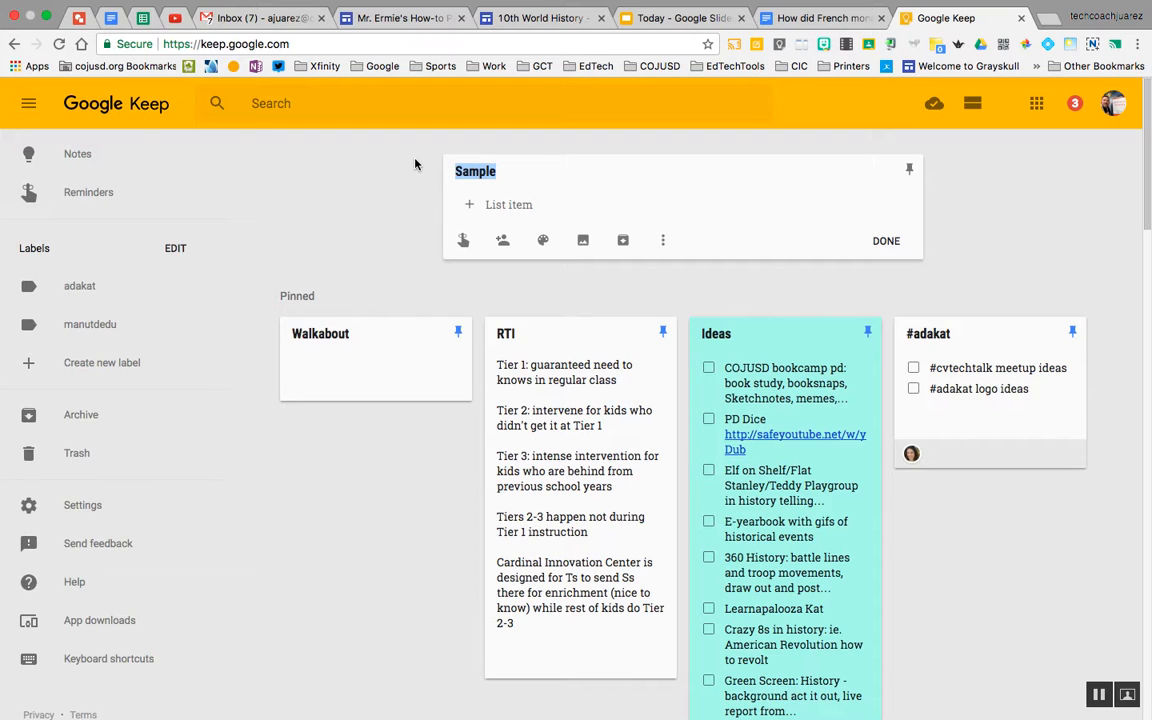
type("Homework")
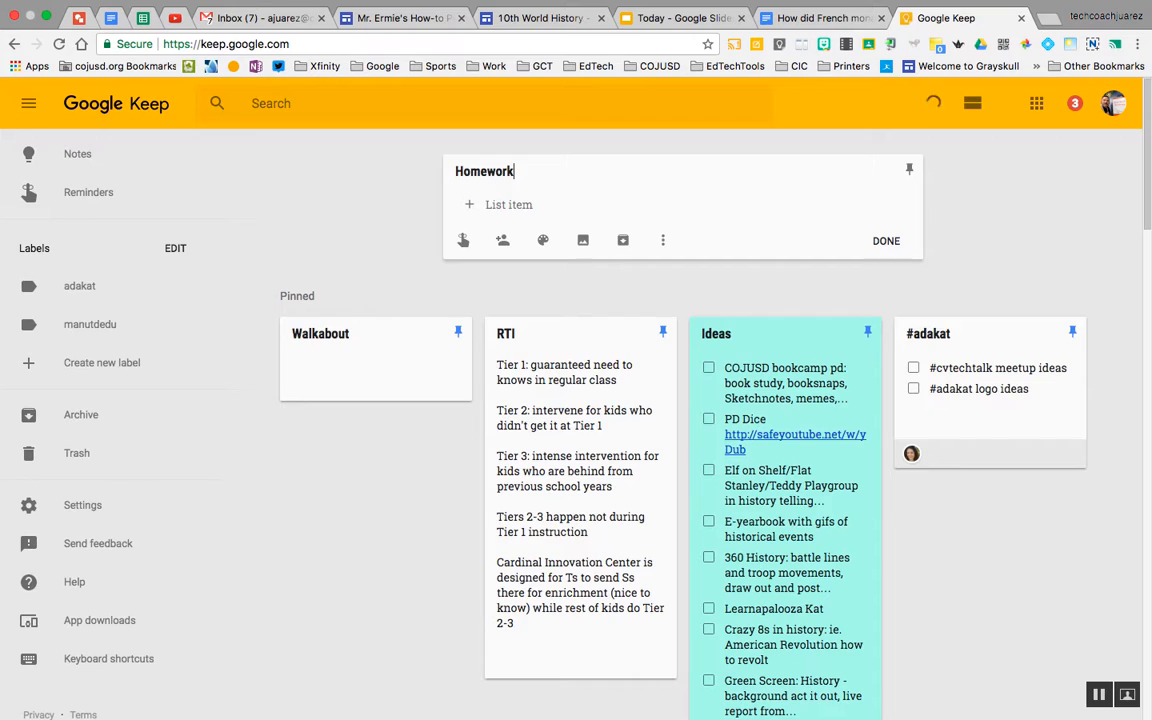
Add the list items "Math: p. 23 1-20 even", "Science: Take Cornell Notes on Chapter 2" and "ELA: Read To Kill a Mockingbird".
left_click(495, 204)
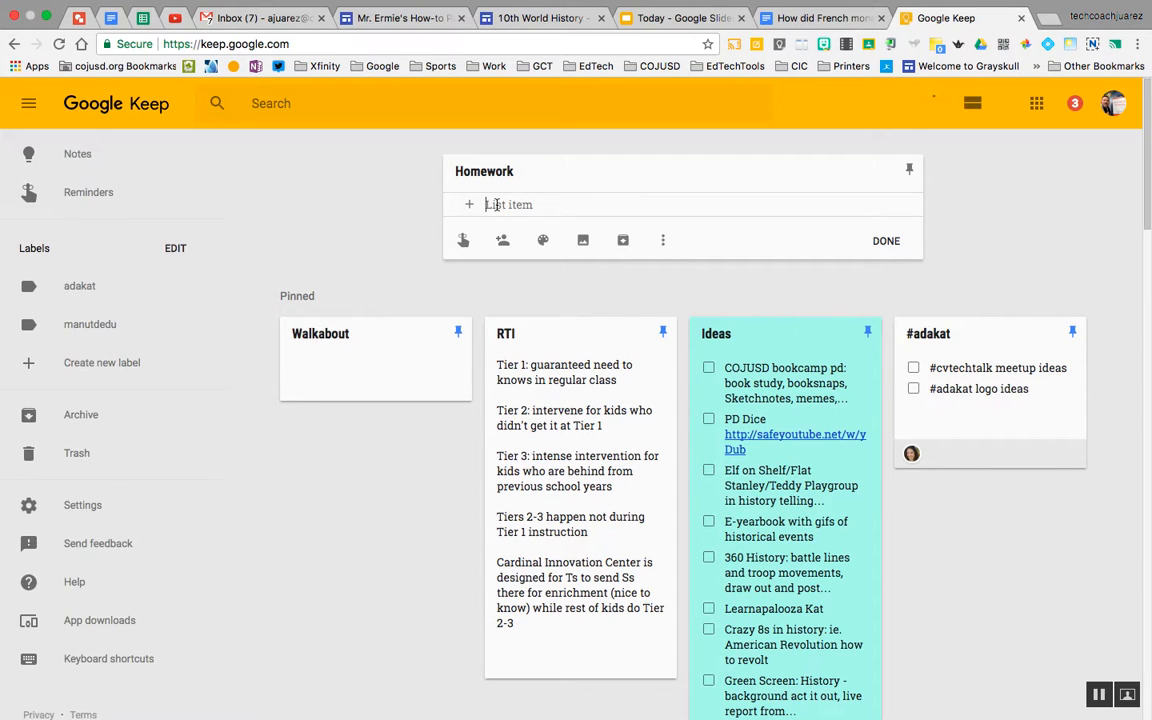
type("Mat")
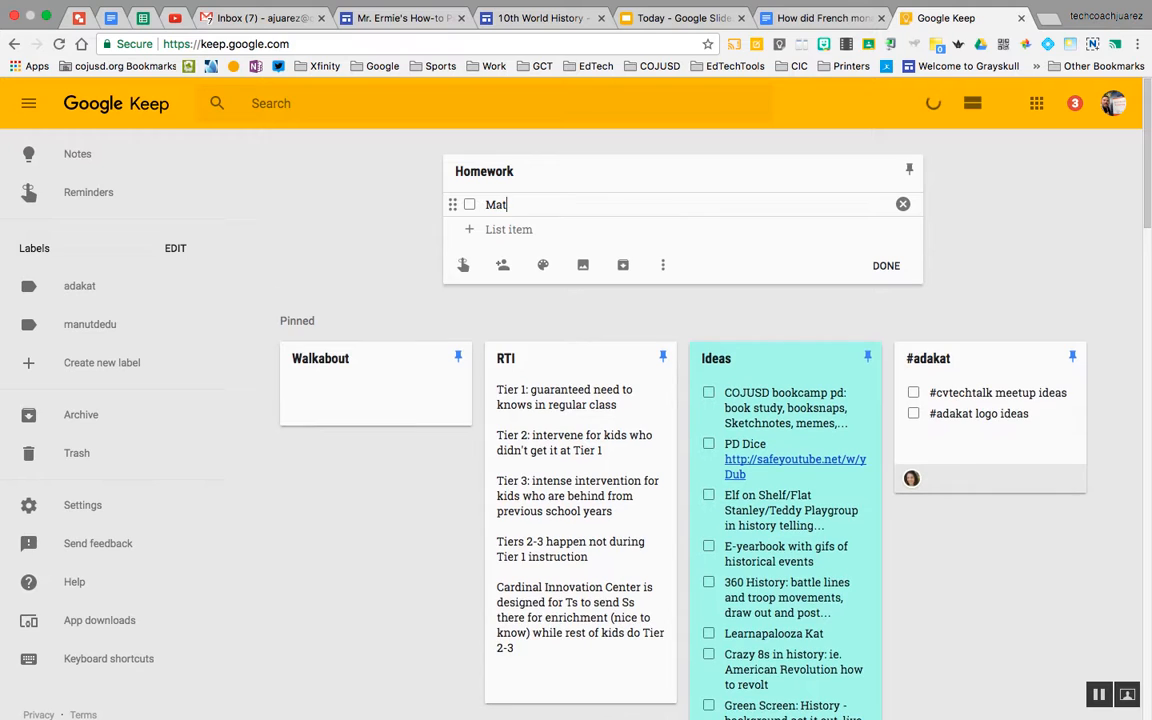
type("h: p. 23 1-20 even")
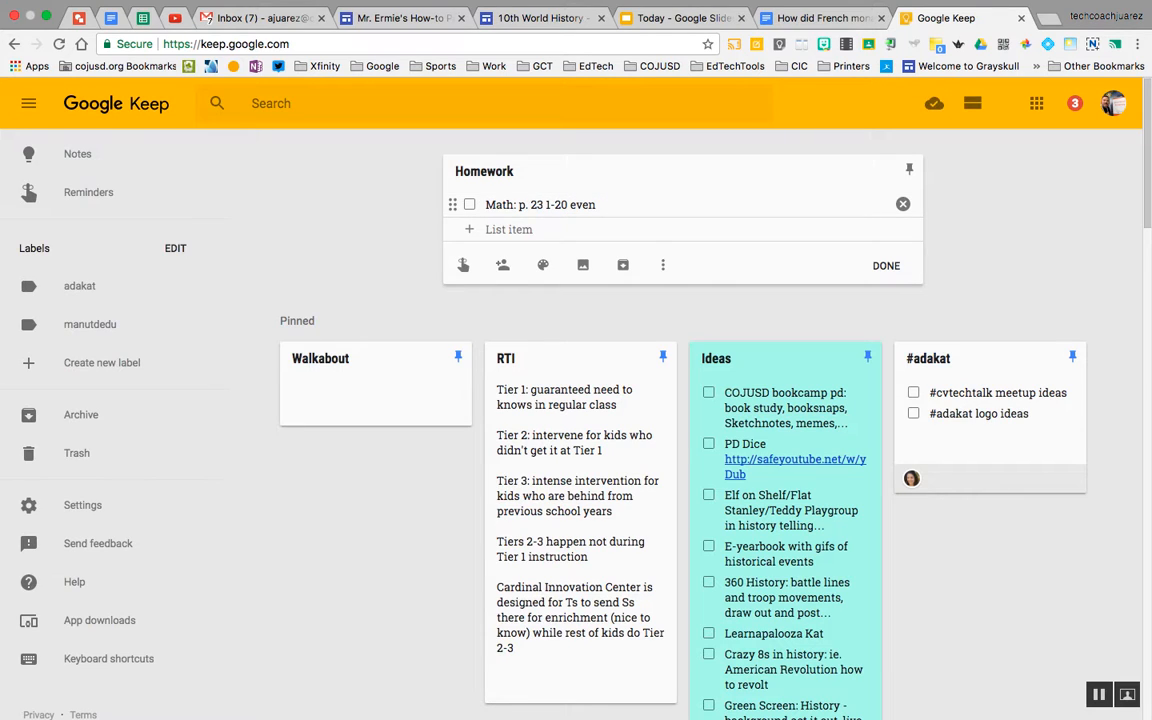
key("Return")
type("Science: Take Cornell Notes on Chapter 2")
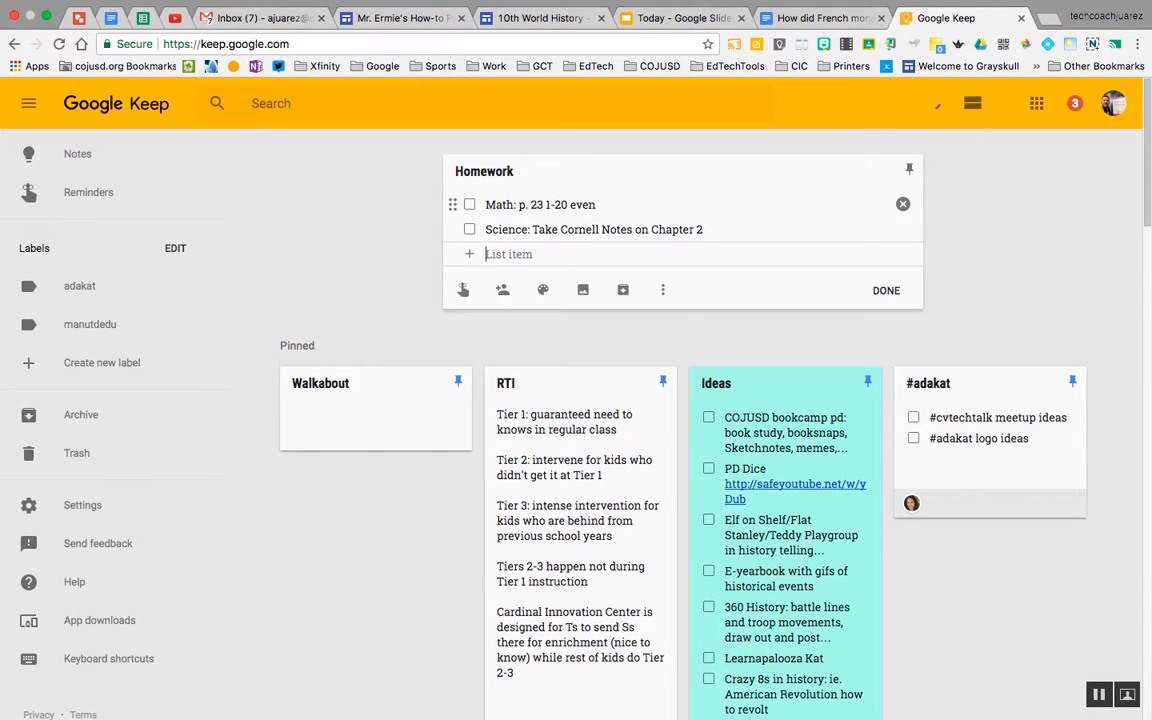
key("Return")
type("ELA: Read")
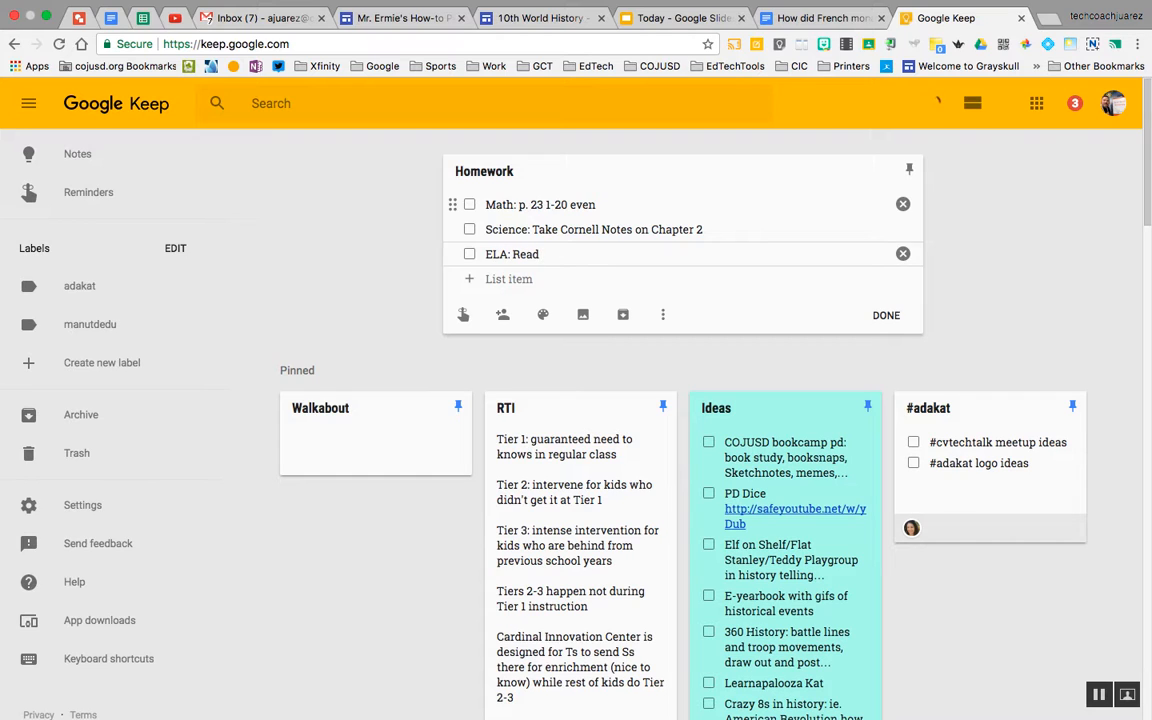
type(" To Kill a Mockingbird")
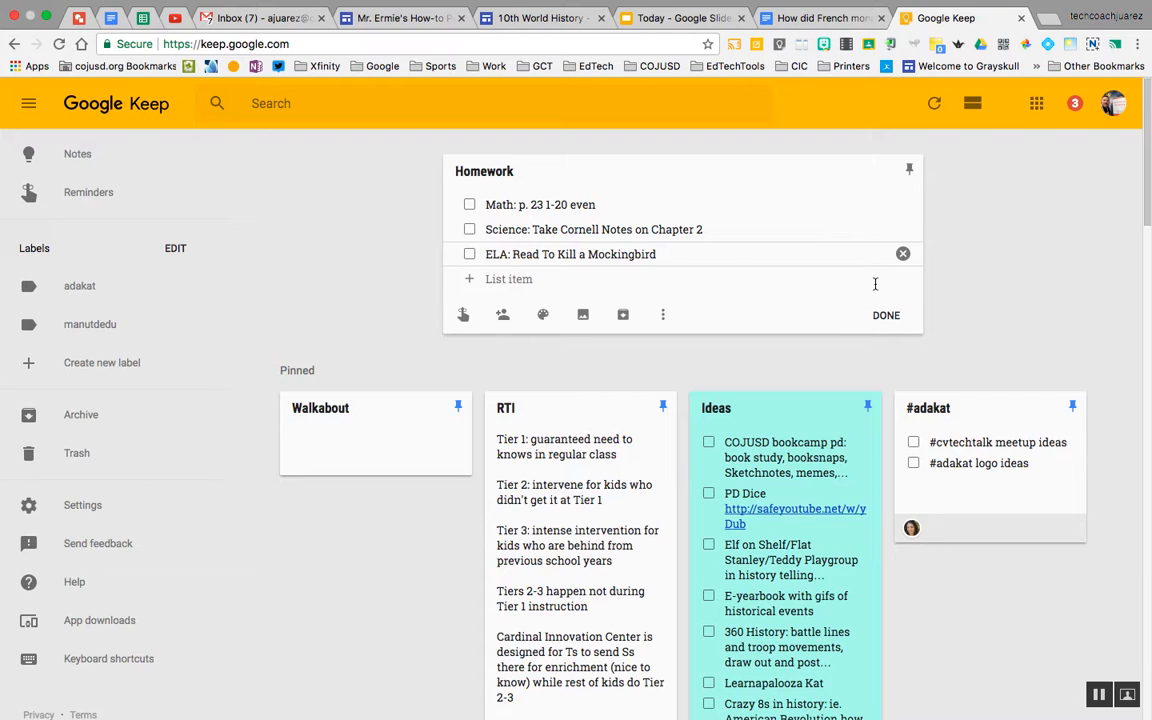
Pin the Homework note and finish editing it.
left_click(910, 173)
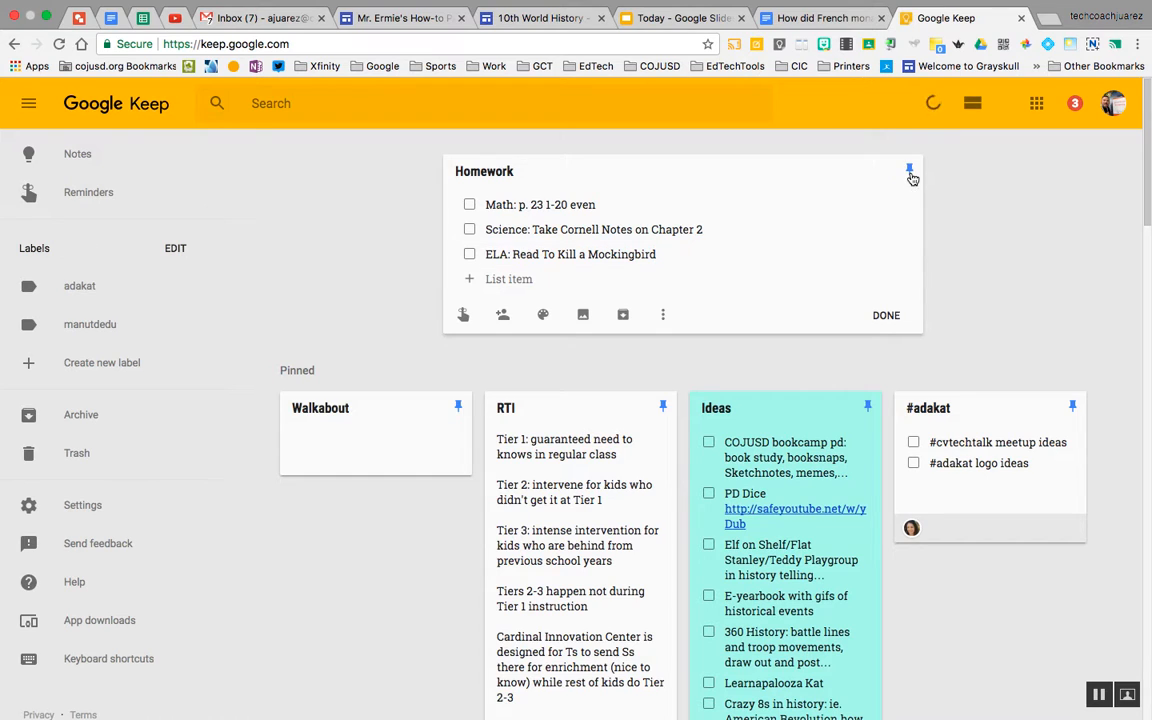
left_click(882, 340)
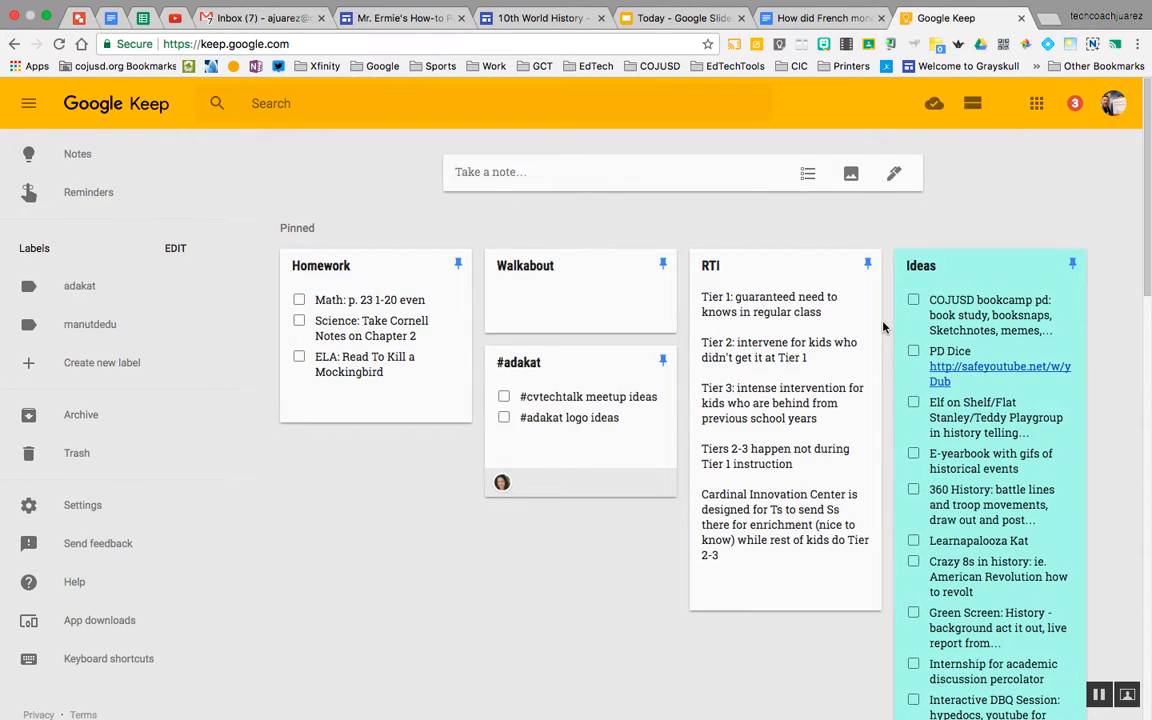
Unpin the Homework note, find it among the other notes and pin it again.
left_click(393, 285)
left_click(797, 230)
left_click(783, 385)
scroll(818, 465, "down", 5)
scroll(818, 465, "down", 3)
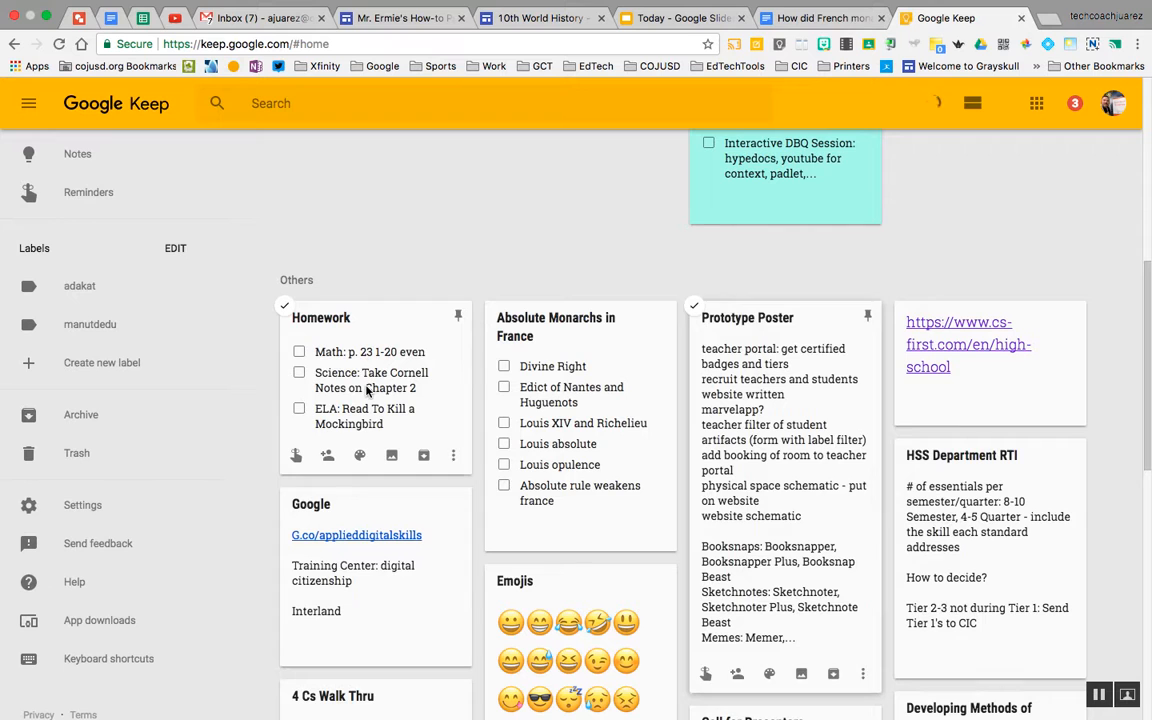
left_click(458, 316)
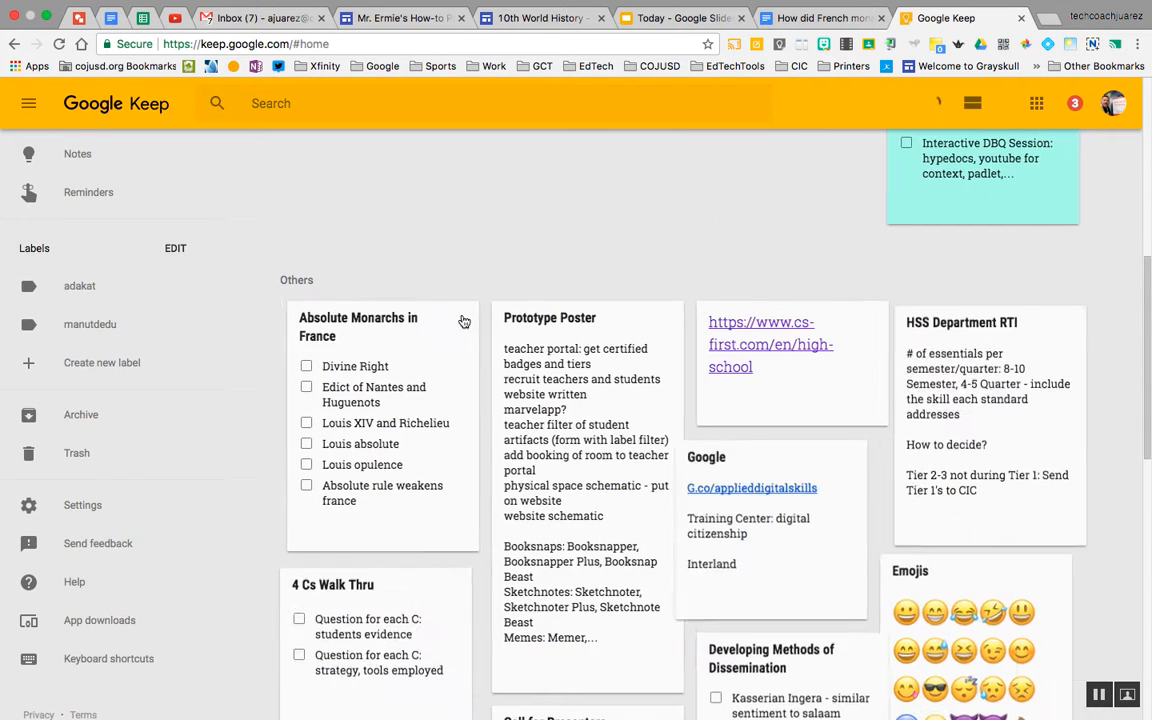
scroll(460, 319, "up", 8)
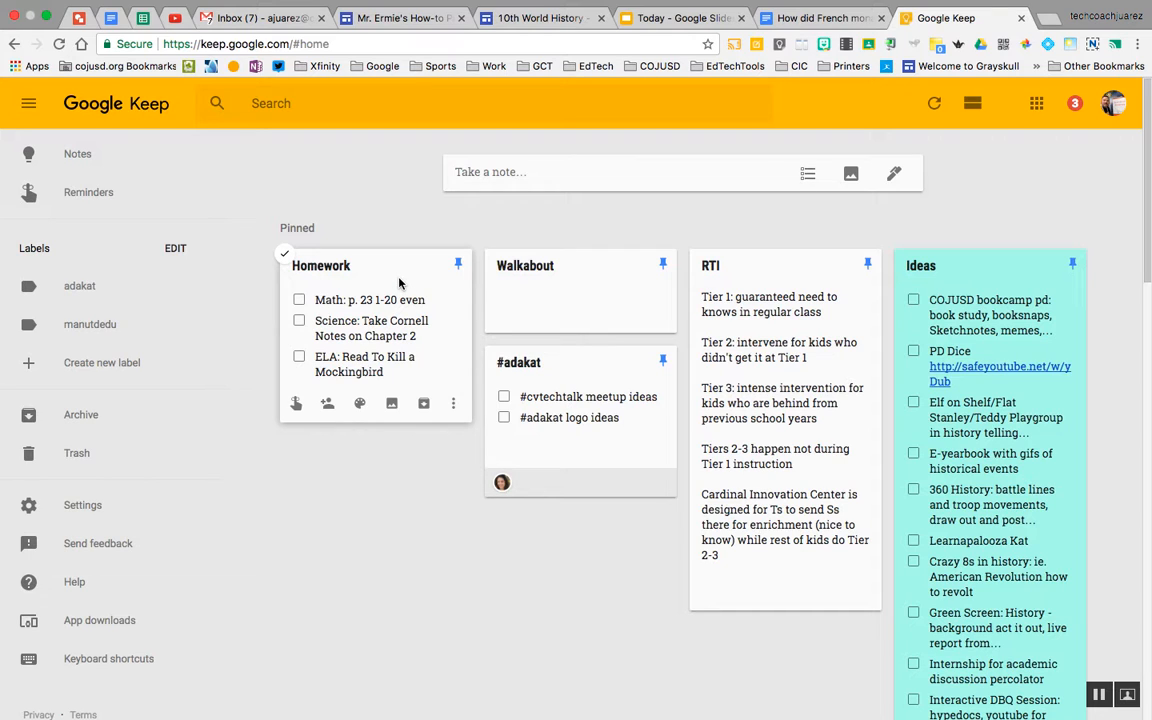
Check off the Math item in the Homework note and uncheck it again.
left_click(299, 300)
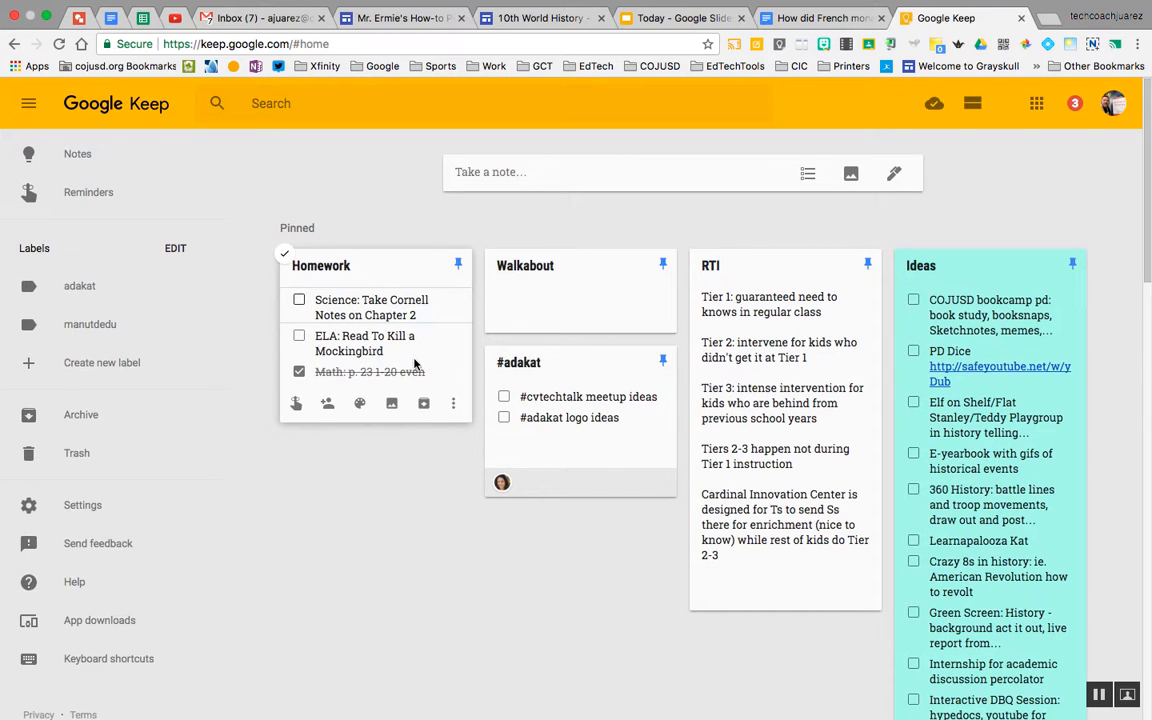
left_click(299, 371)
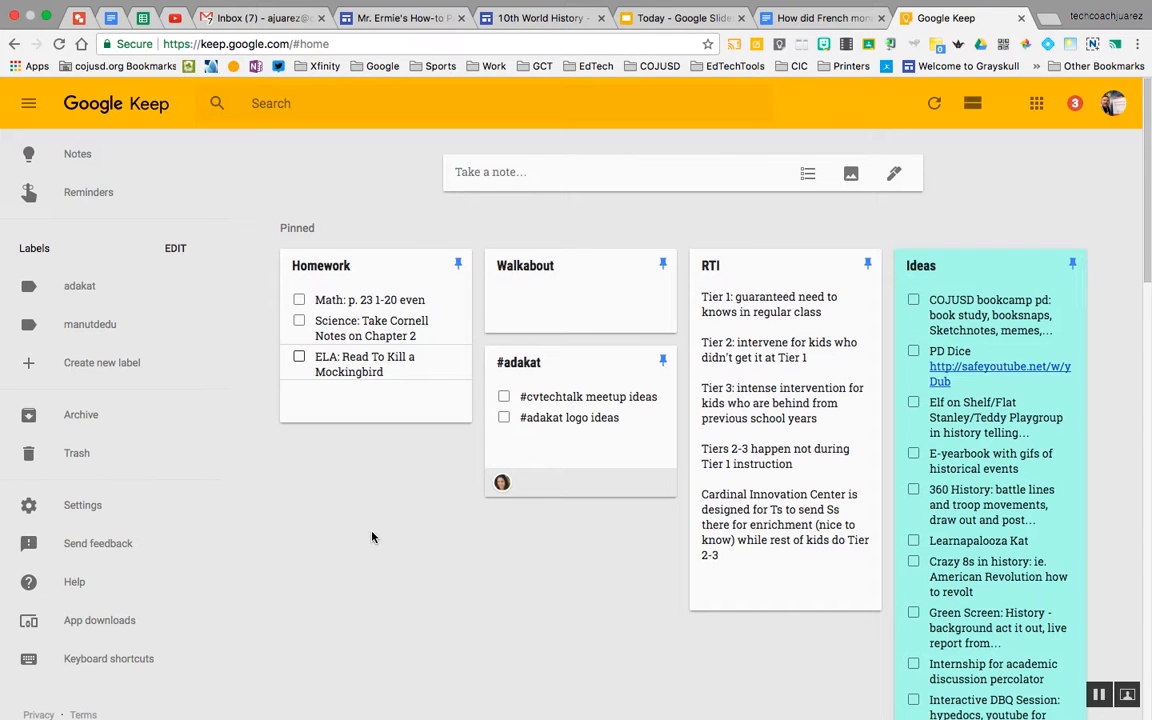
Set a non-repeating reminder on the Homework note for Aug 28, 2017 at the custom time 9:30 PM.
left_click(383, 277)
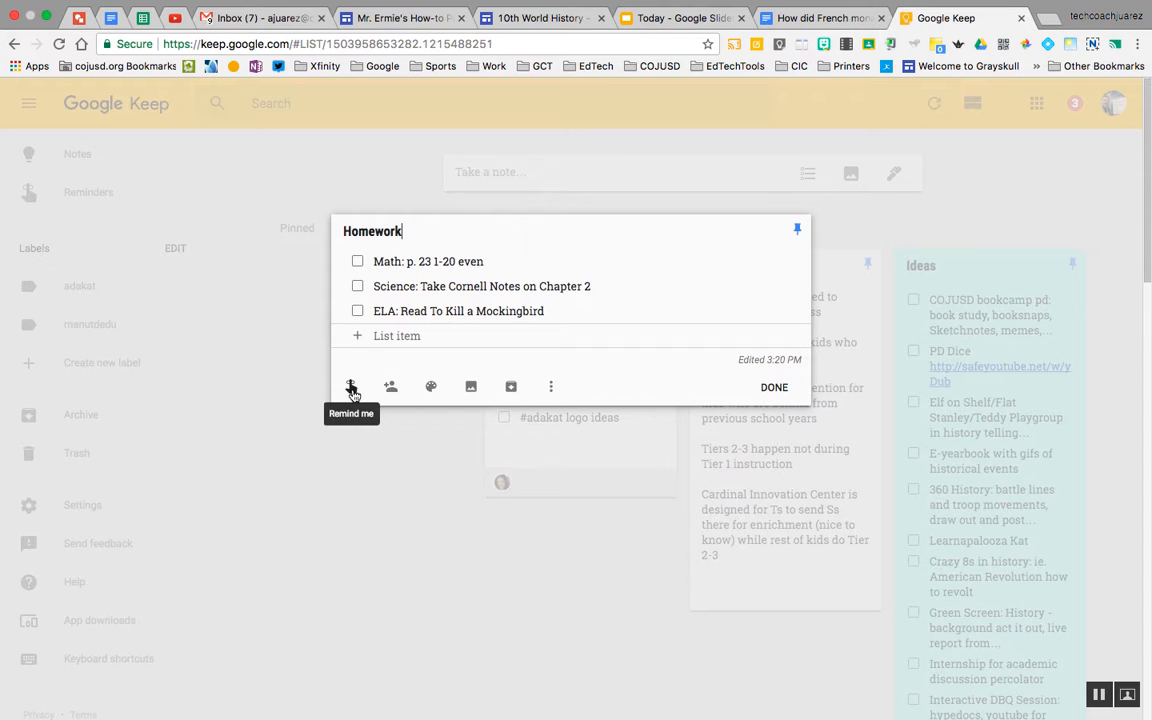
left_click(352, 390)
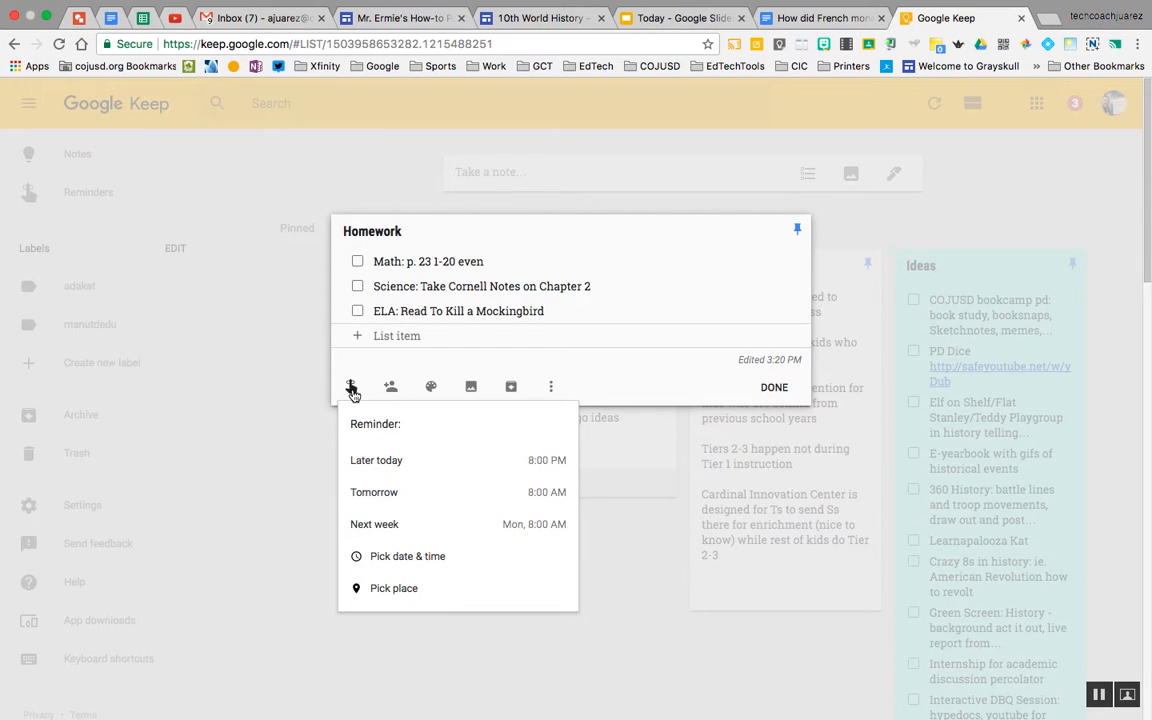
left_click(394, 560)
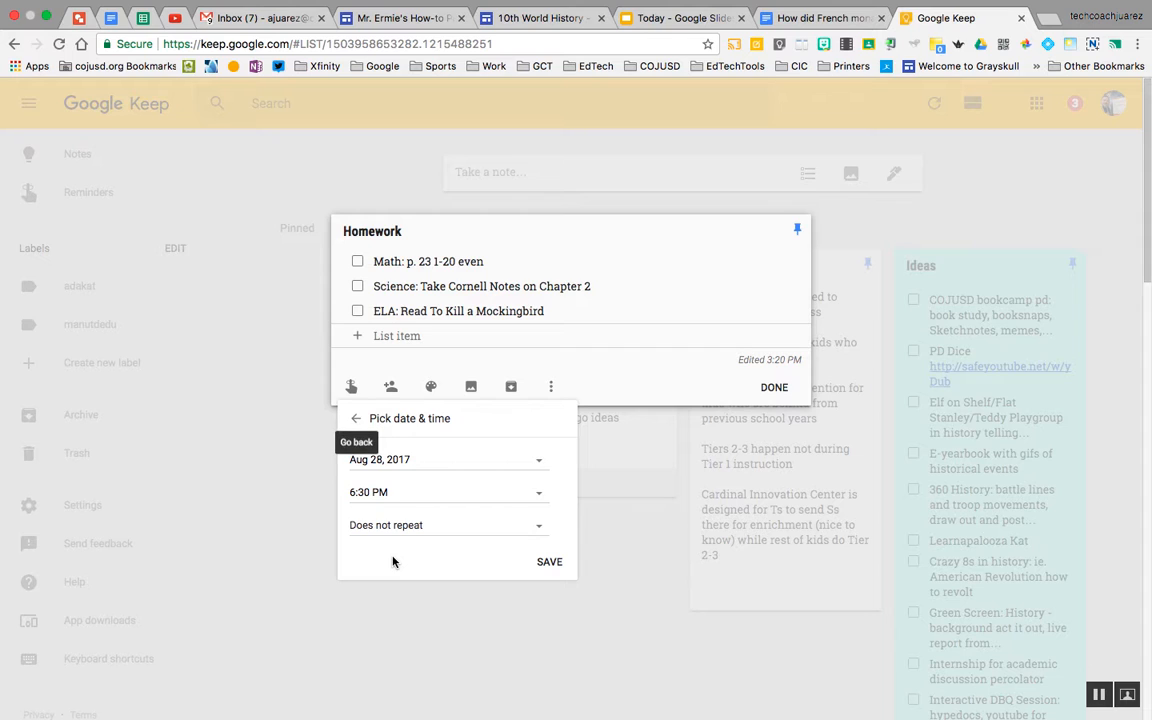
left_click(393, 494)
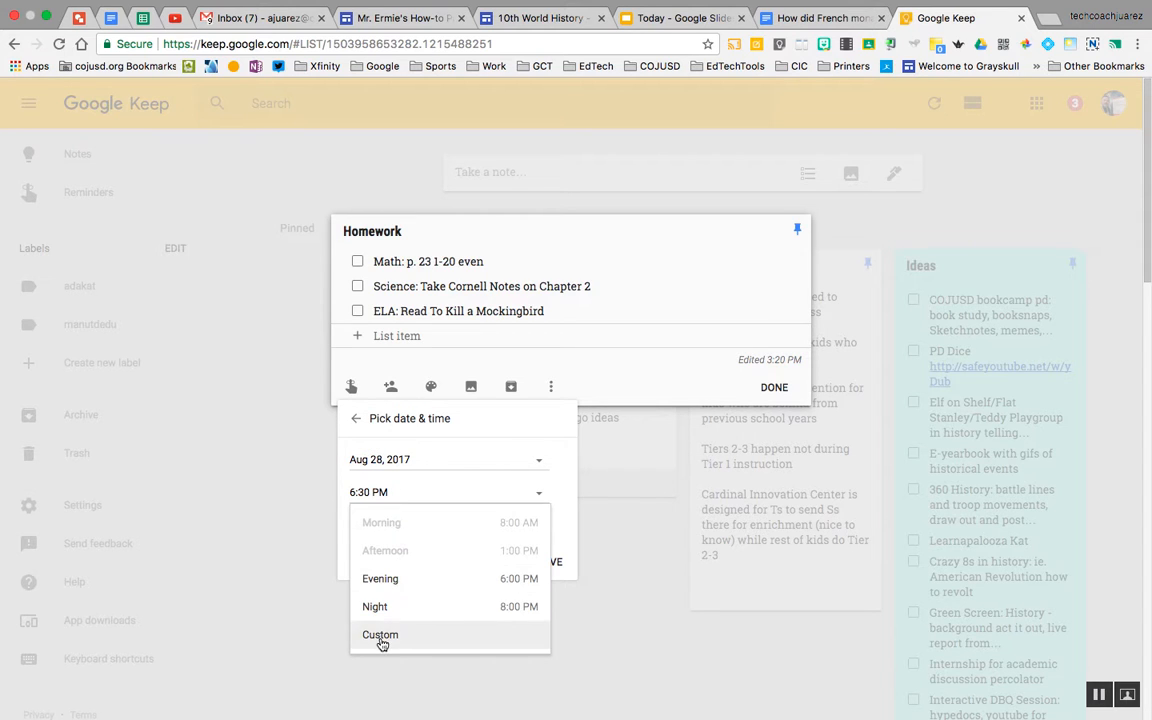
left_click(381, 644)
left_click(357, 494)
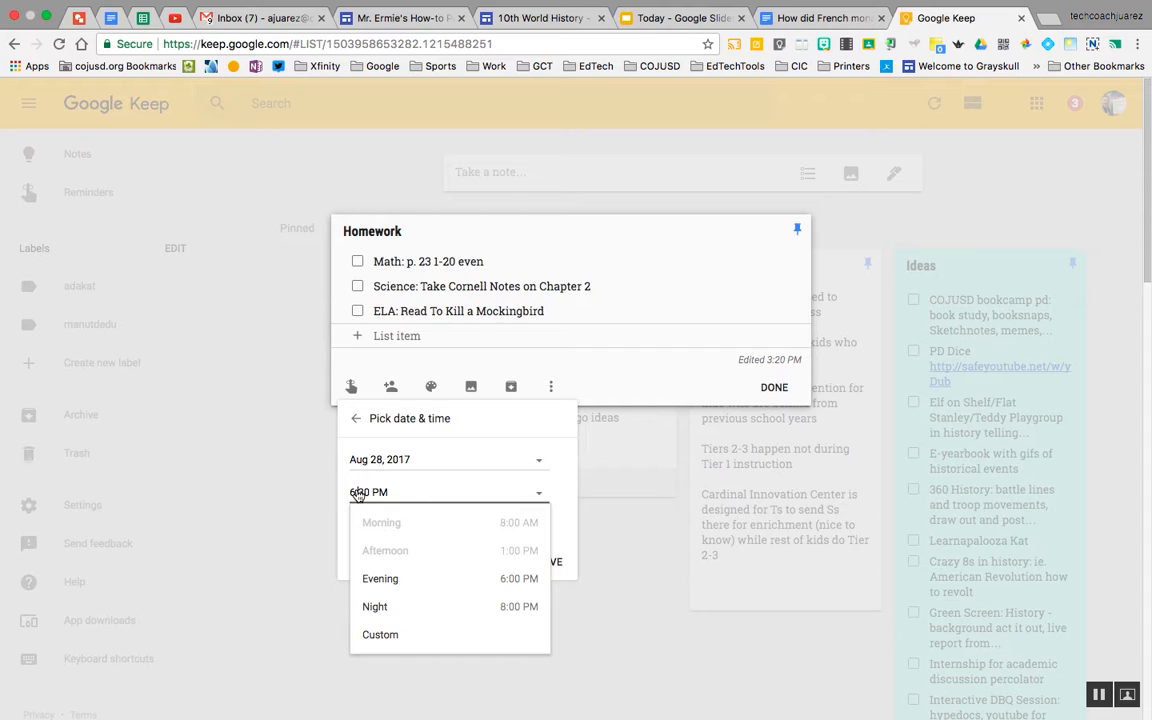
key("BackSpace")
key("BackSpace")
type("9:")
left_click(565, 514)
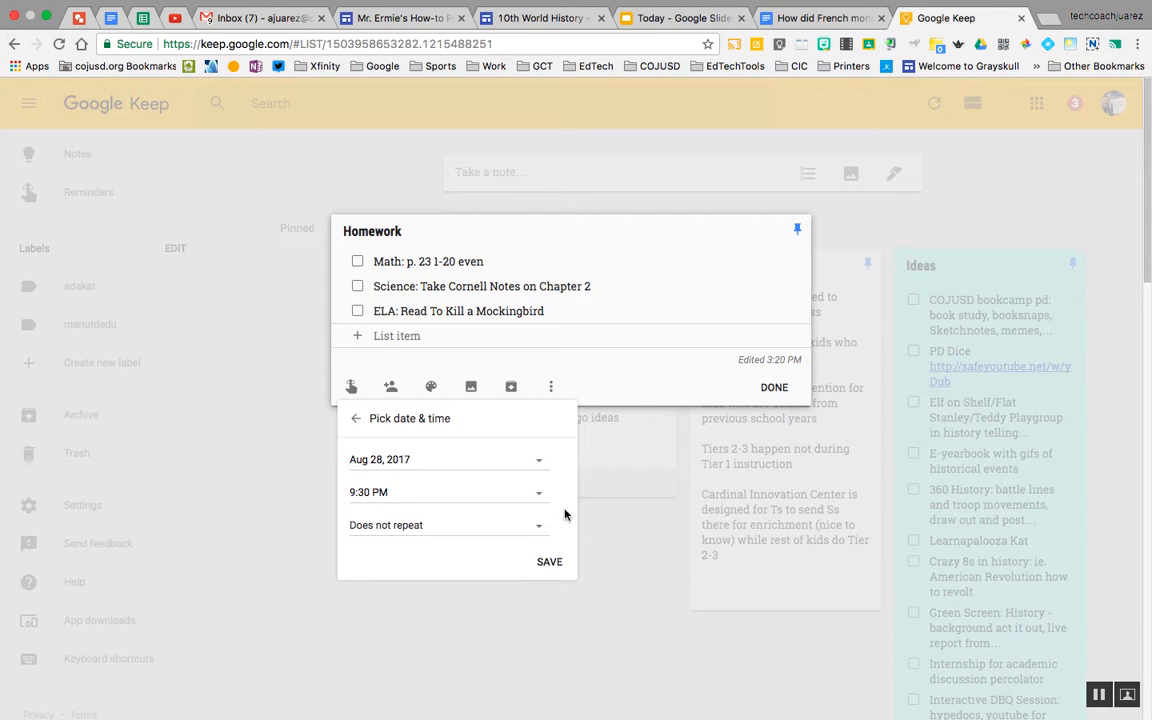
left_click(547, 562)
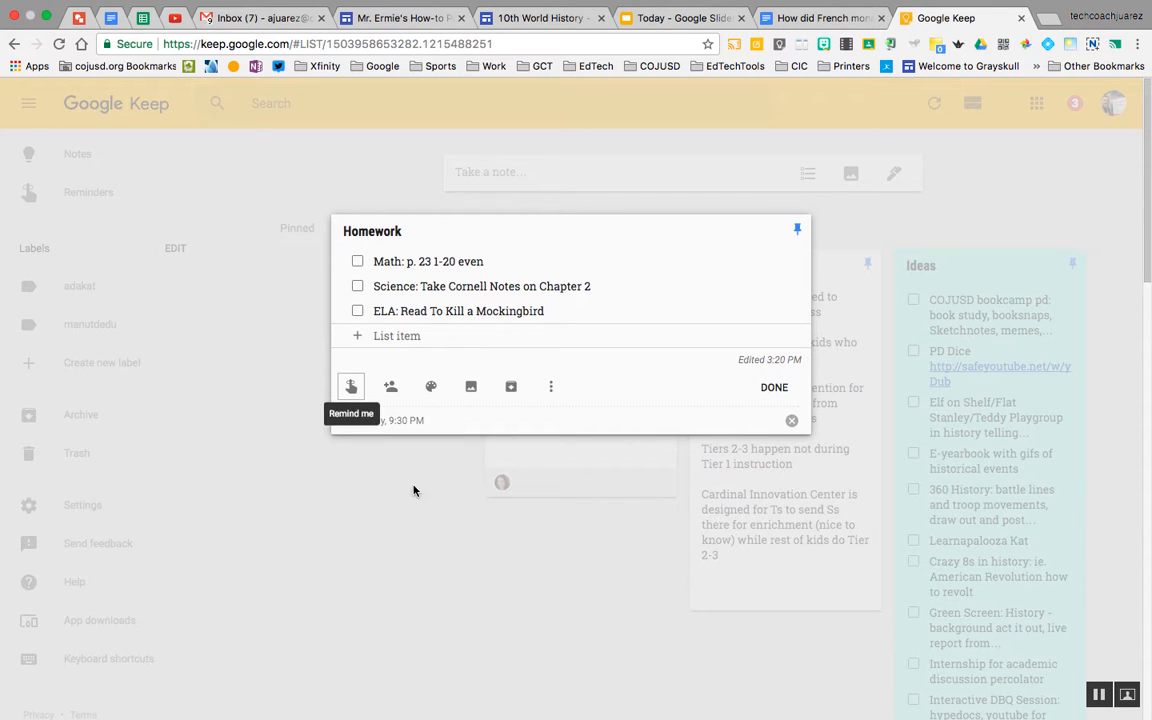
left_click(600, 424)
left_click(645, 247)
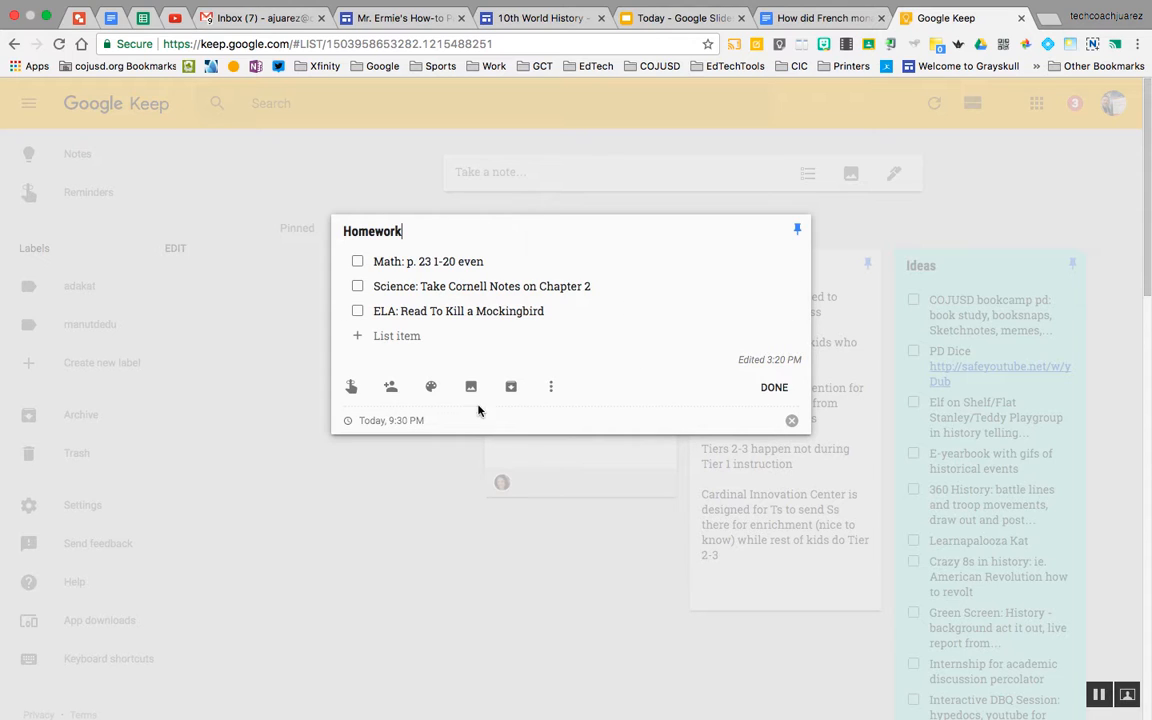
Replace the Homework note's time reminder with a place reminder for YR Pizza Planet in Orosi and close the note.
left_click(350, 389)
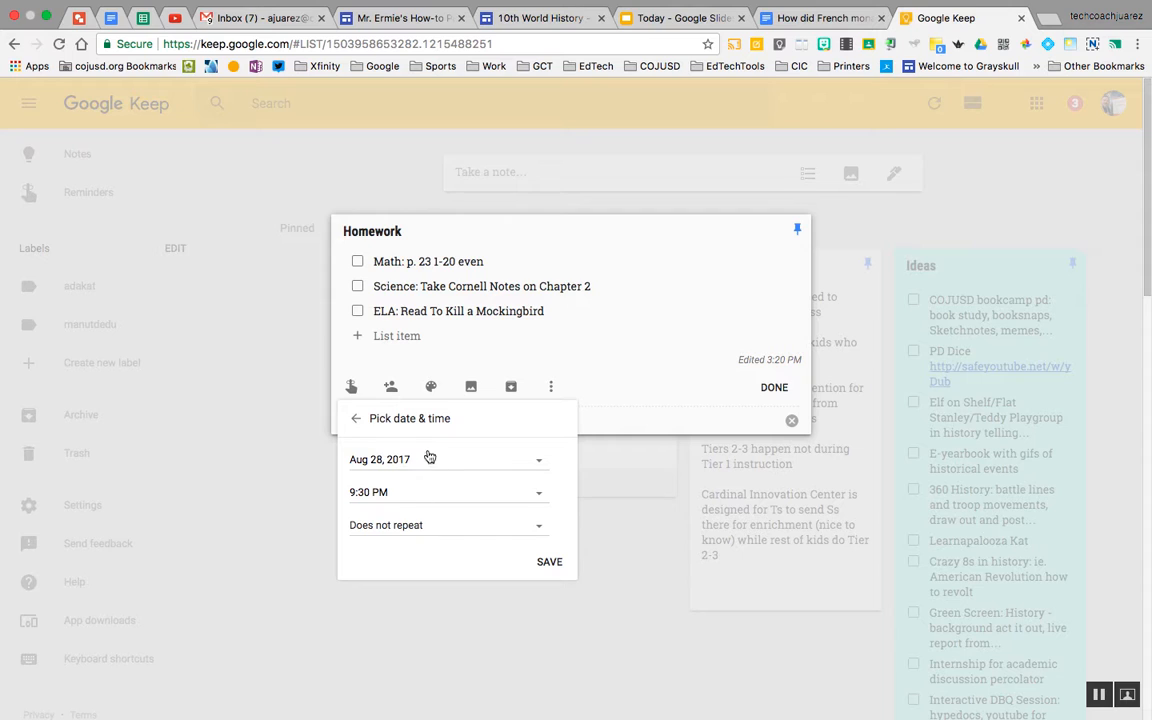
left_click(354, 419)
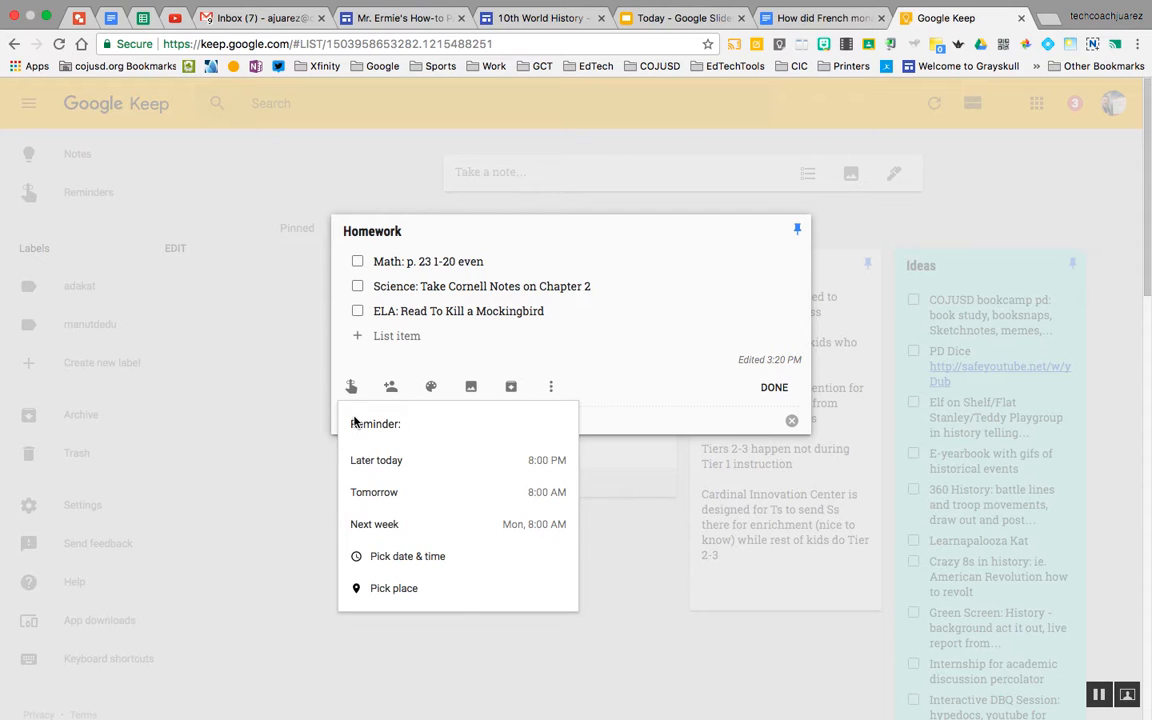
left_click(383, 590)
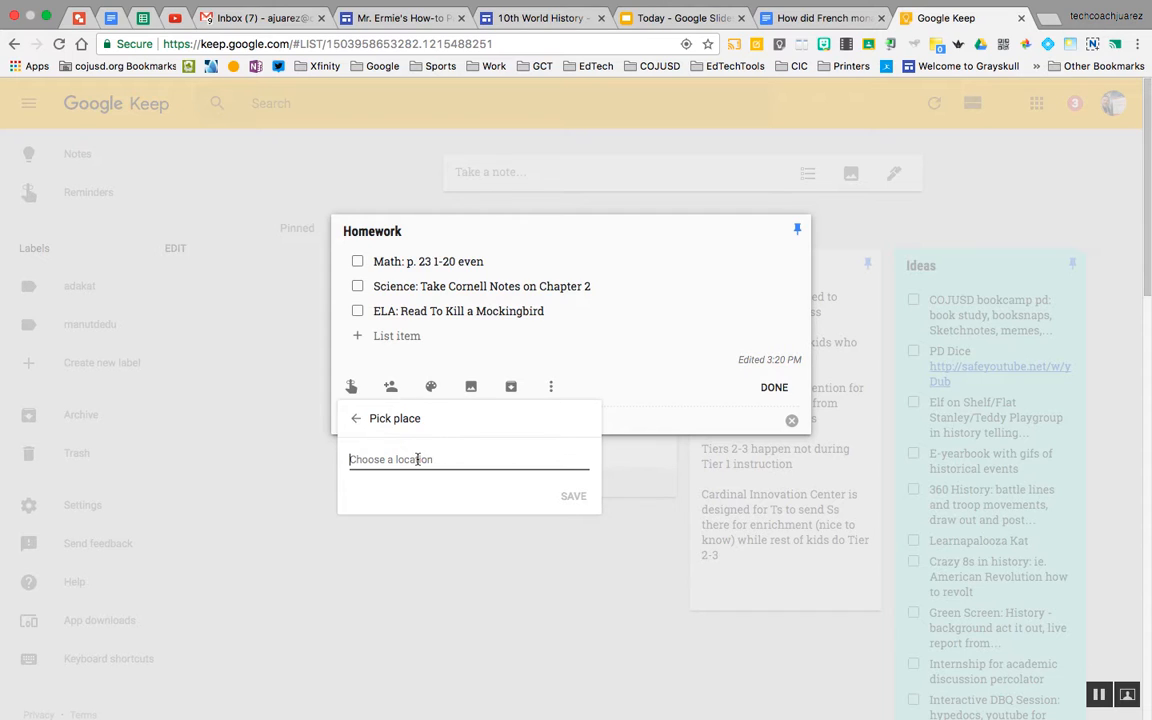
type("pizza planet")
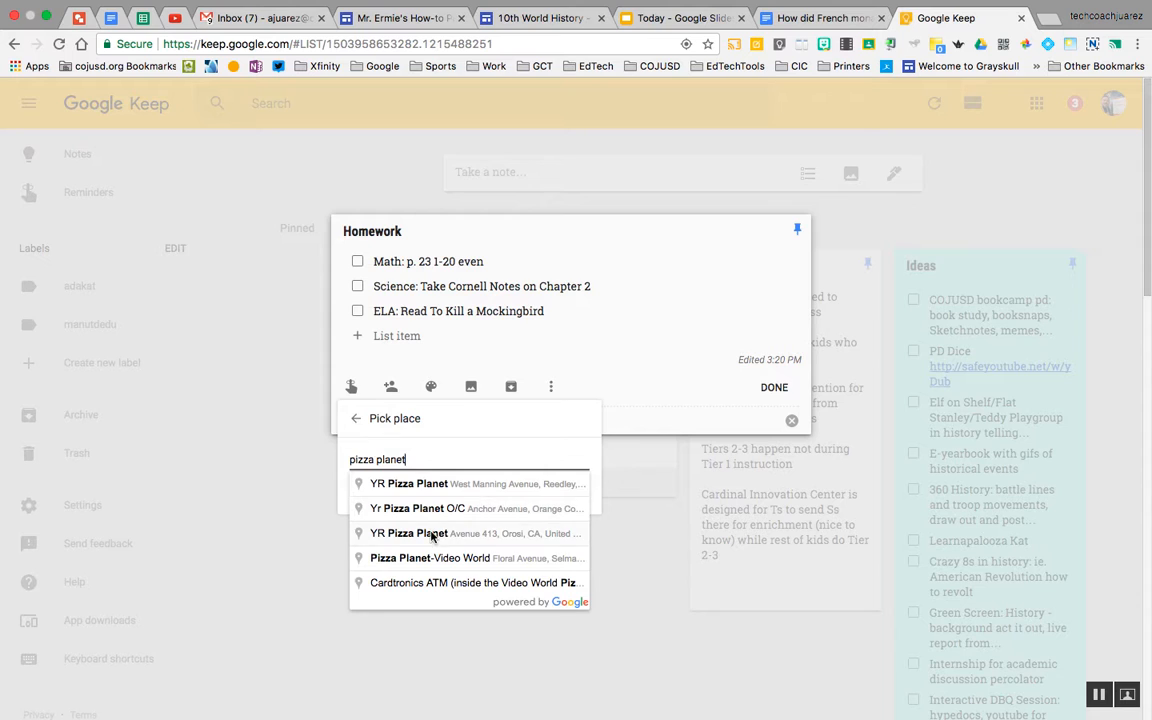
left_click(445, 532)
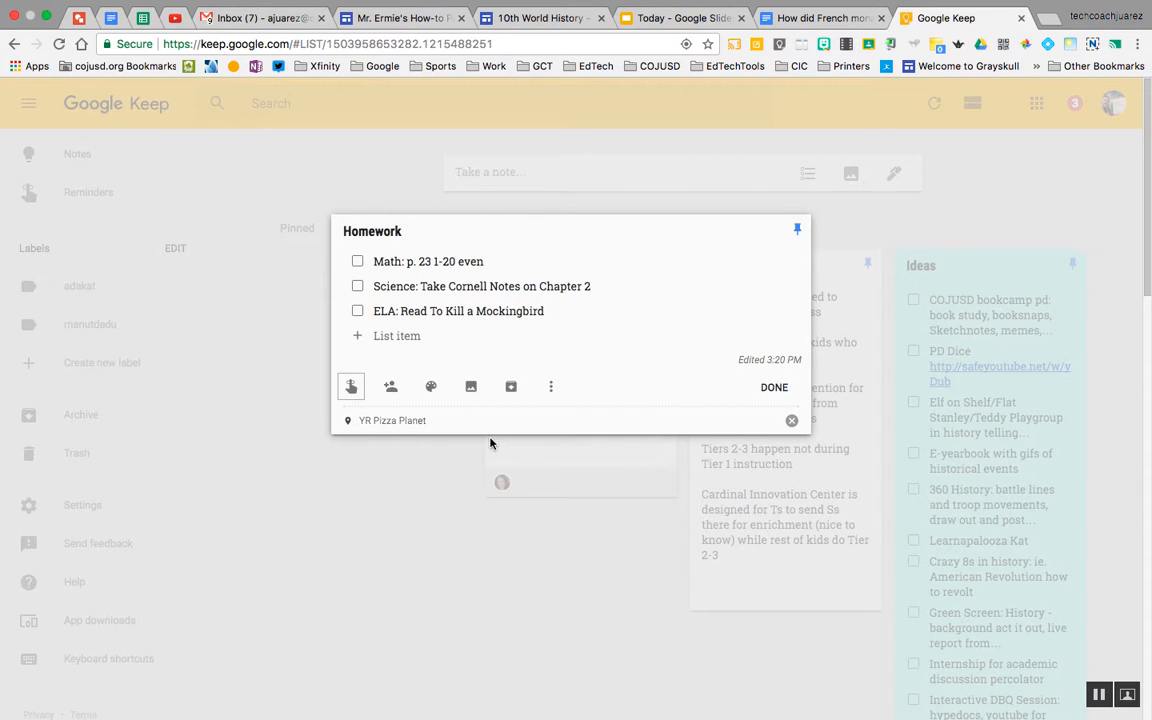
left_click(775, 390)
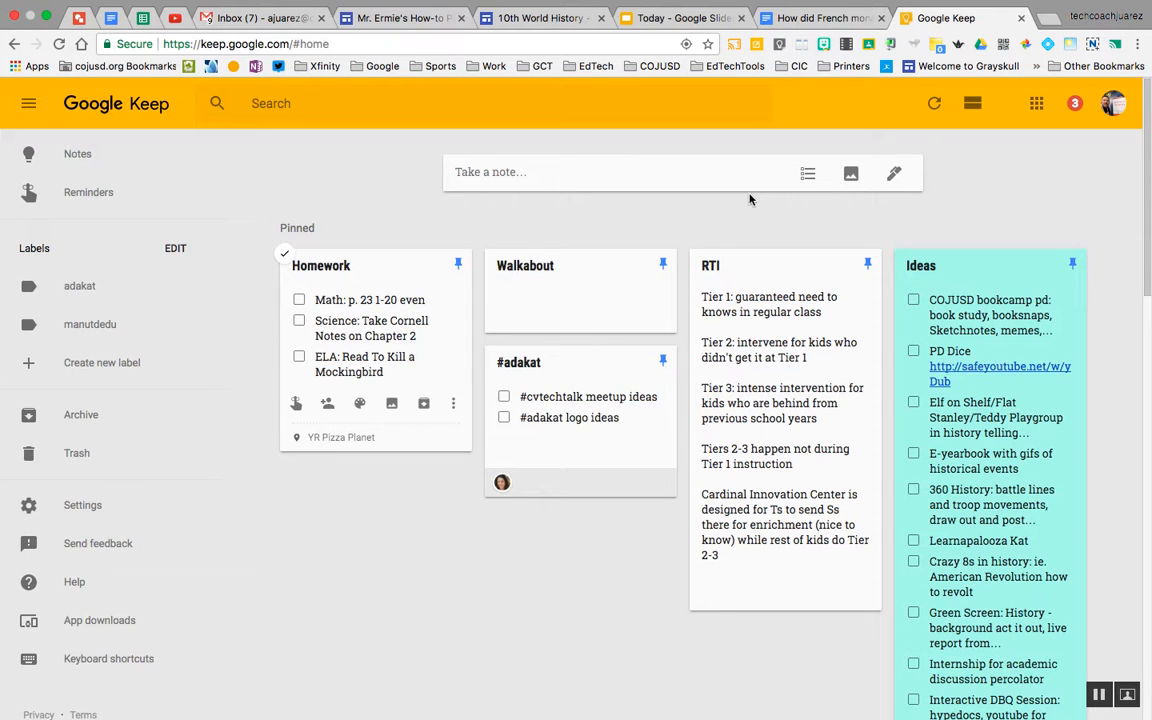
Start a new checklist note titled "Scientific Method".
left_click(806, 175)
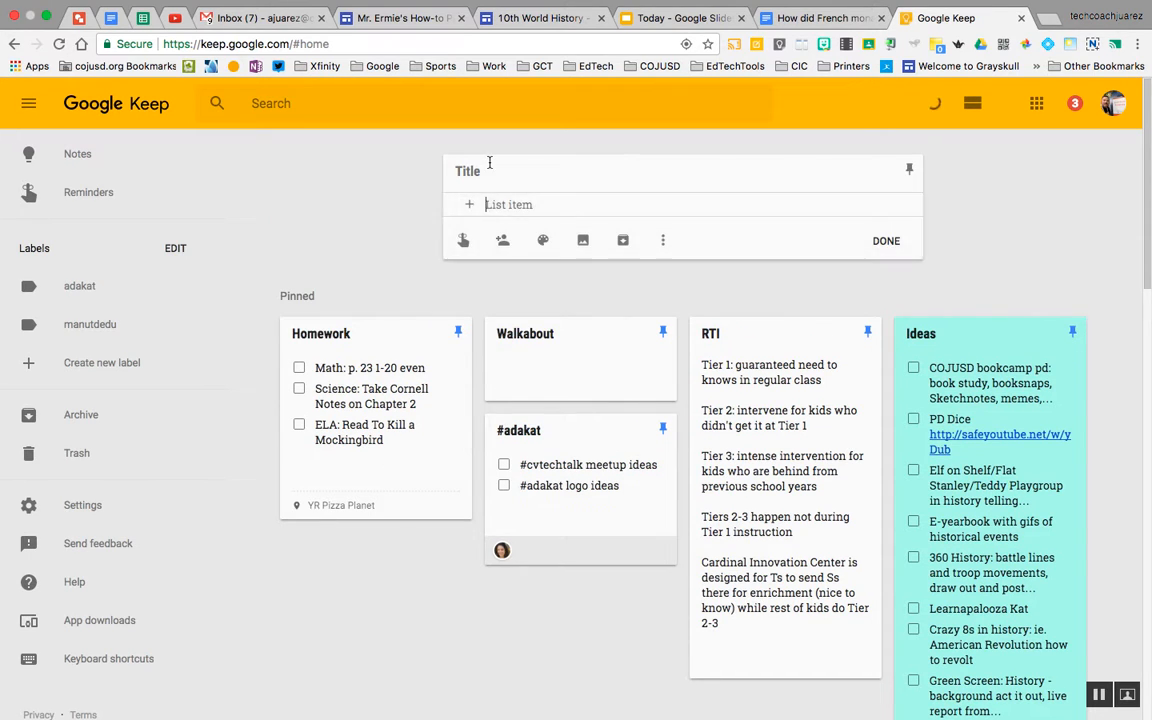
type("Scient")
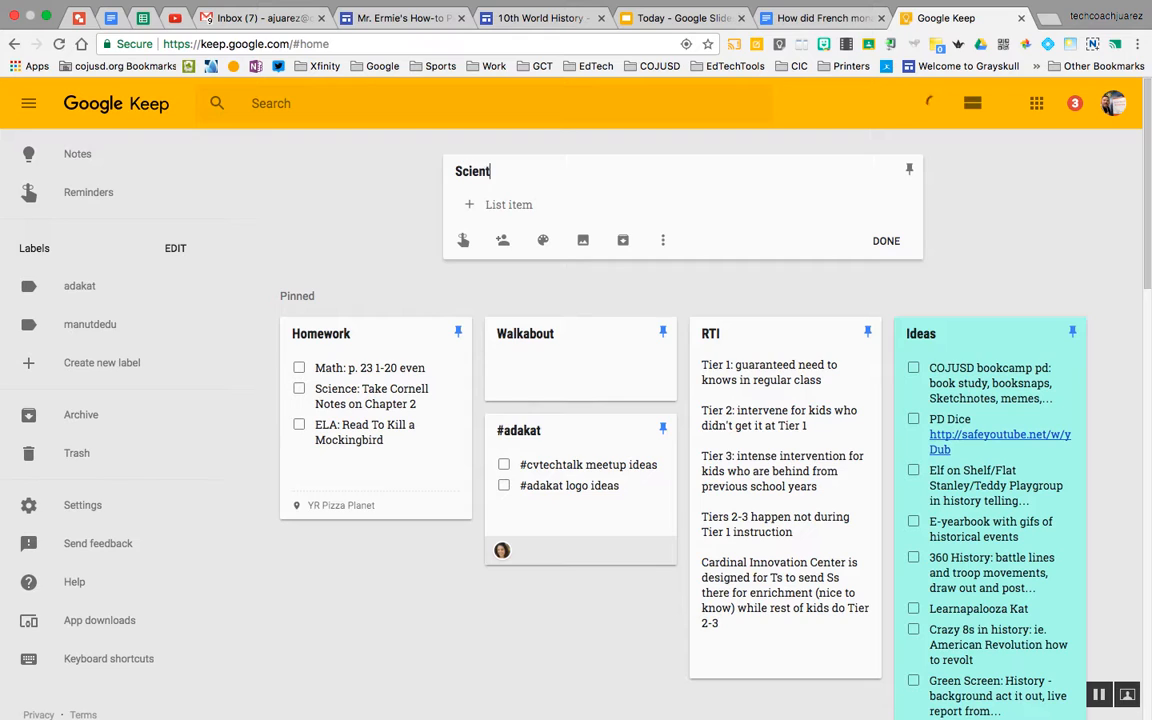
type("ific Method")
Add the list items "Step 1", "Step 2" and "Step 3" to the Scientific Method note.
left_click(523, 204)
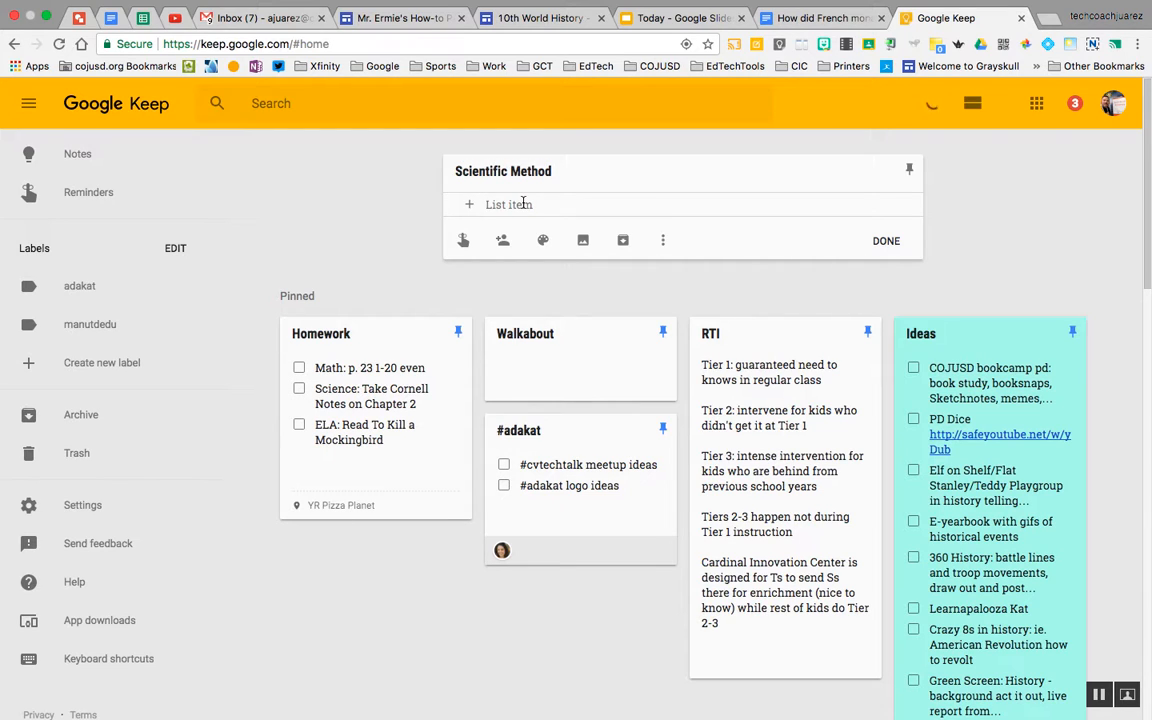
type("Step 1")
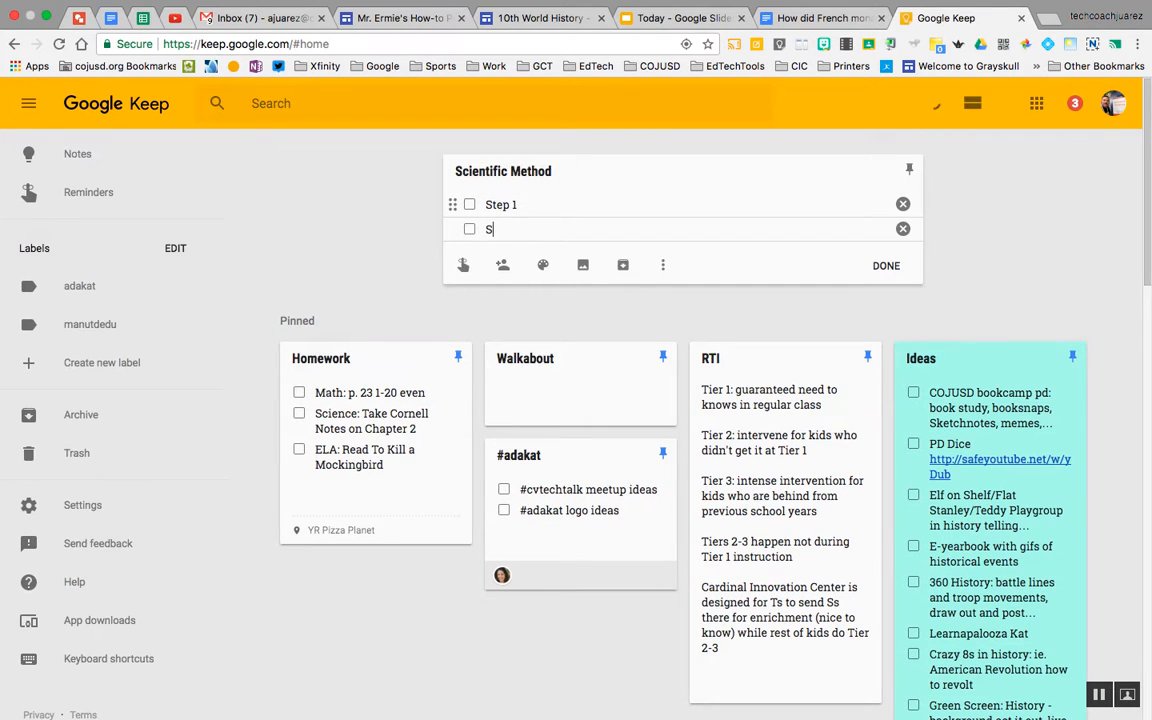
key("Return")
type("Step 2")
key("Return")
type("STep")
key("BackSpace")
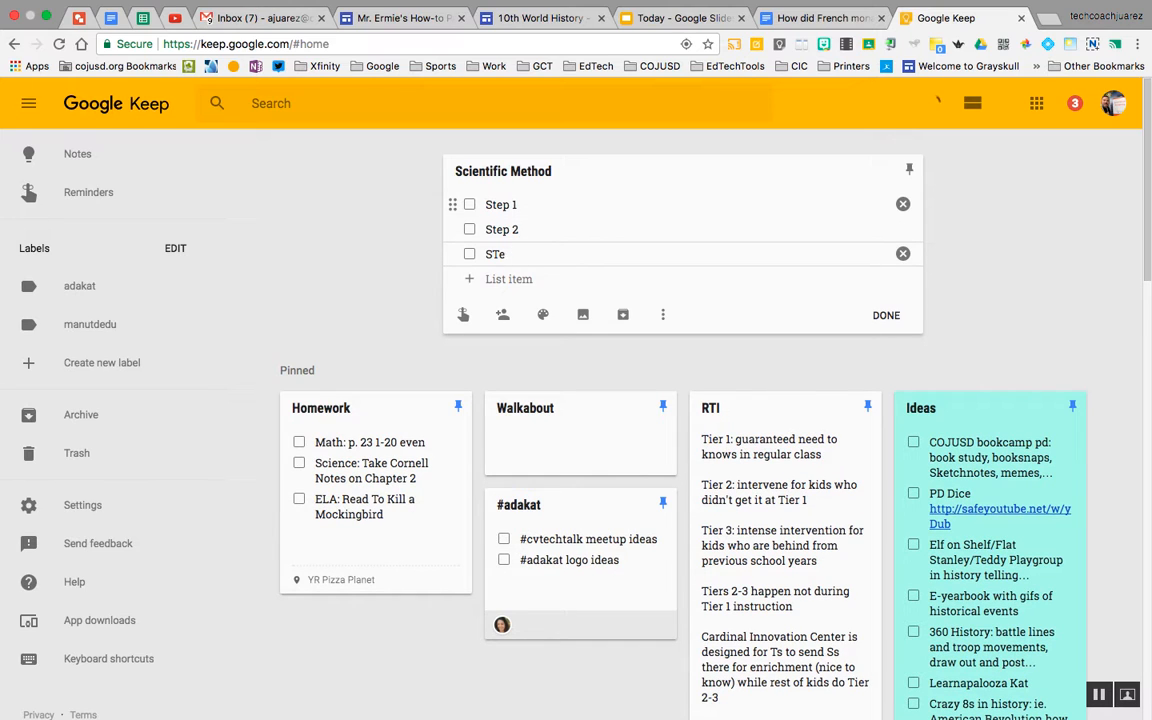
key("BackSpace")
type("tep 3")
Extend the first item of the Scientific Method checklist to read "Step 1: Hypothesis".
left_click(520, 204)
type(":")
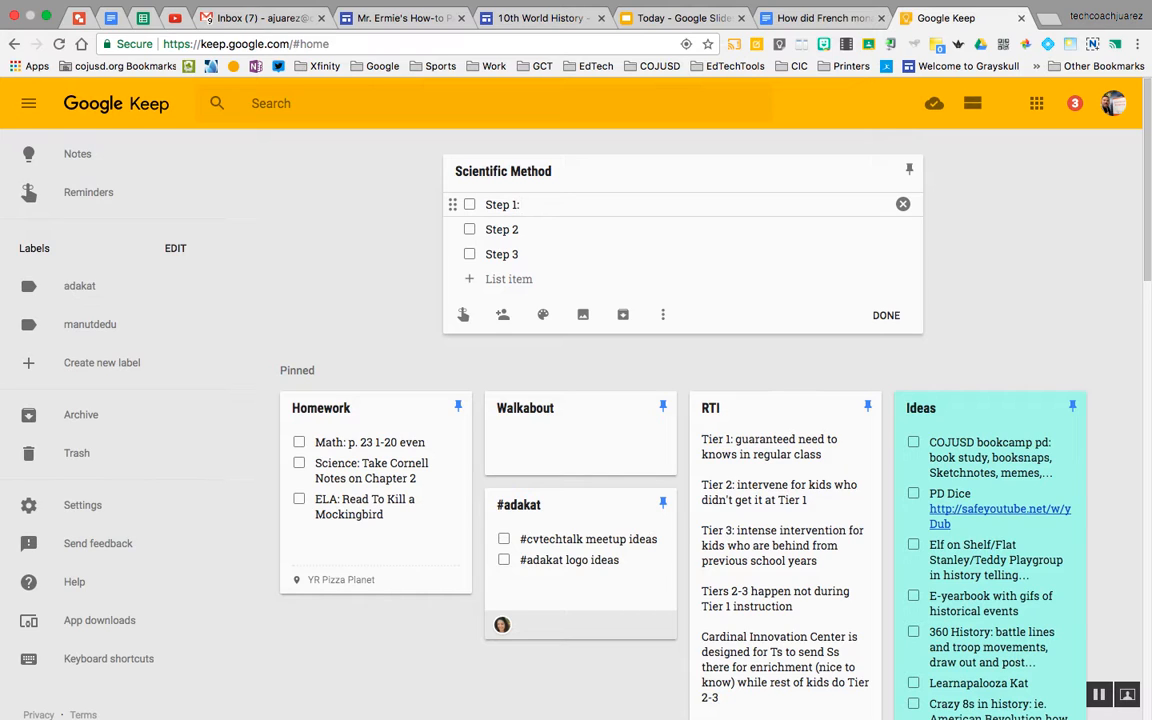
type(" h")
key("BackSpace")
type("Hypothesis")
Extend the second and third checklist items to read "Step 2 : Procedure" and "Step 3: Experiment".
left_click(535, 231)
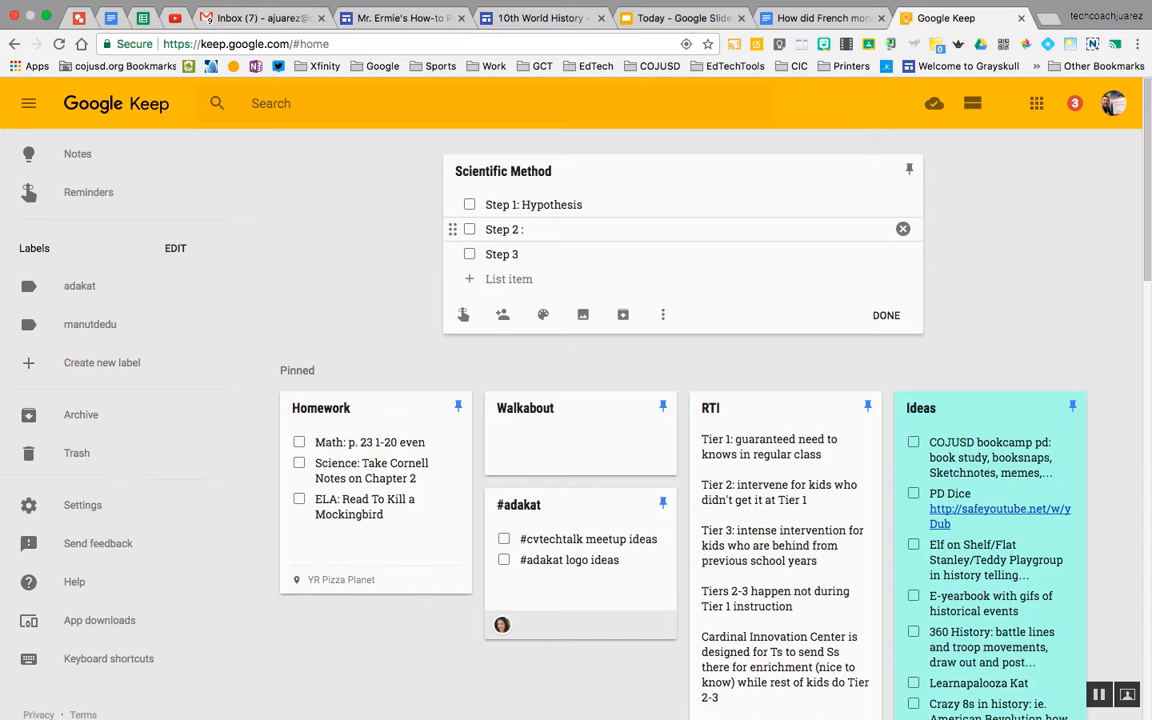
type("Pro")
type("ceu")
type("ure")
key("Down")
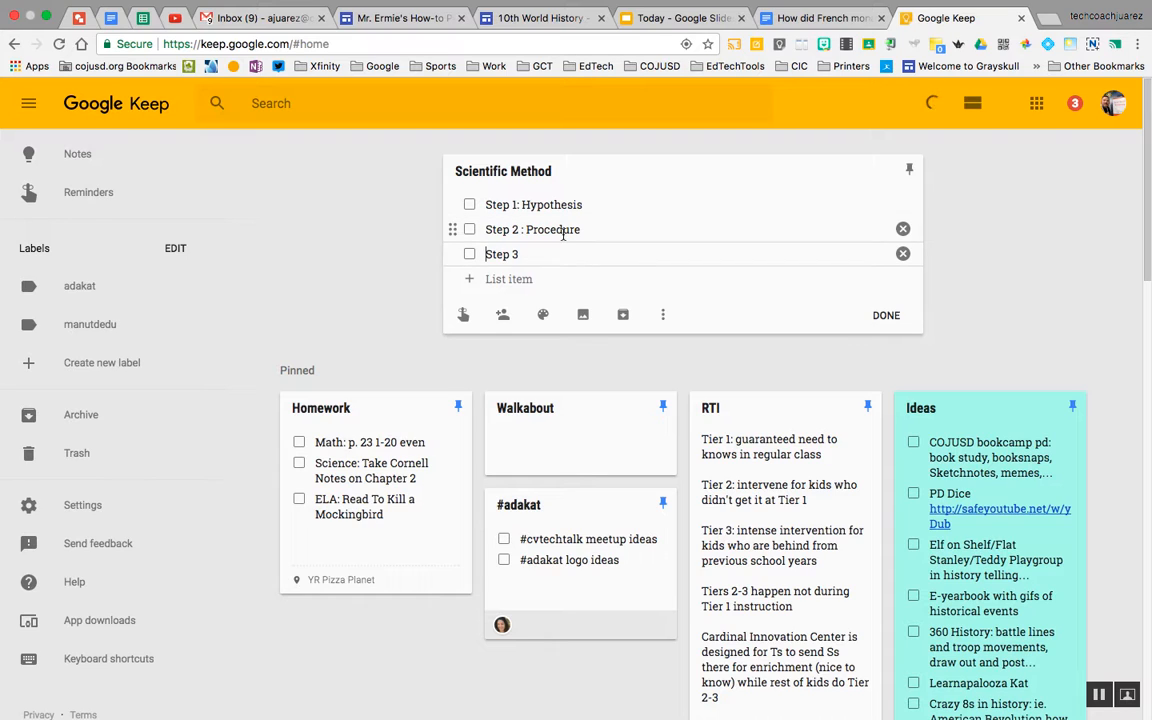
left_click(522, 254)
type(": Experiment")
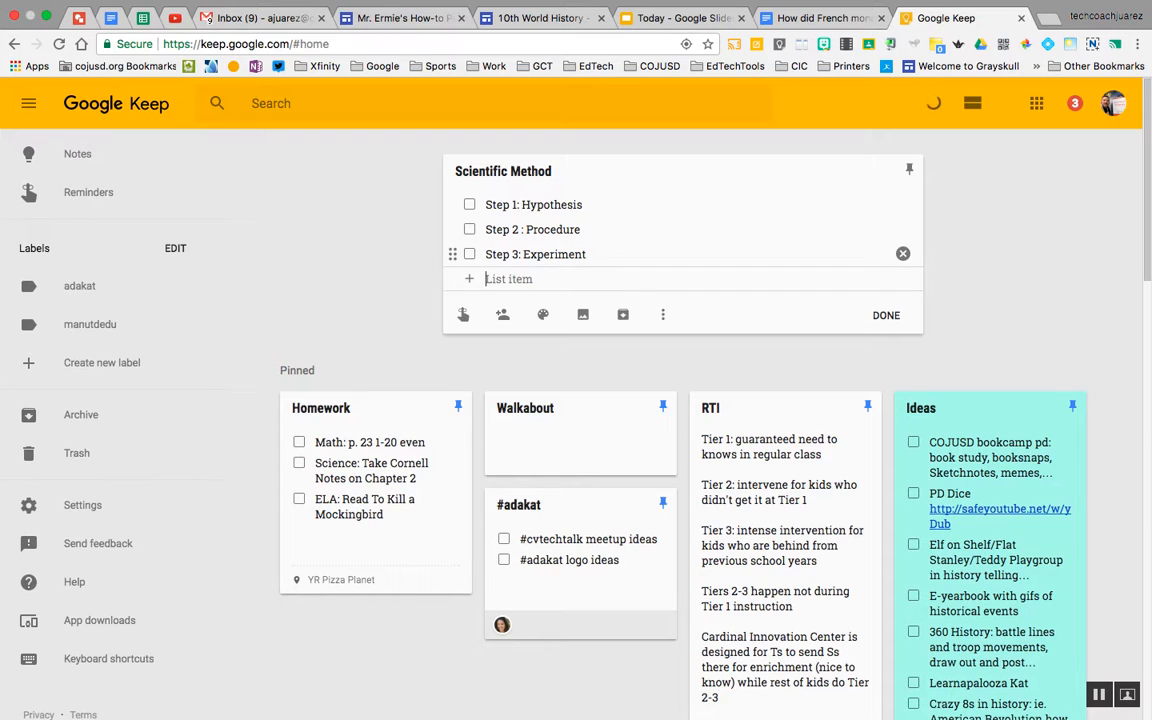
Add a fourth item "Step 4: Conclusion" to the checklist and close the note.
key("Return")
type("Step 4:")
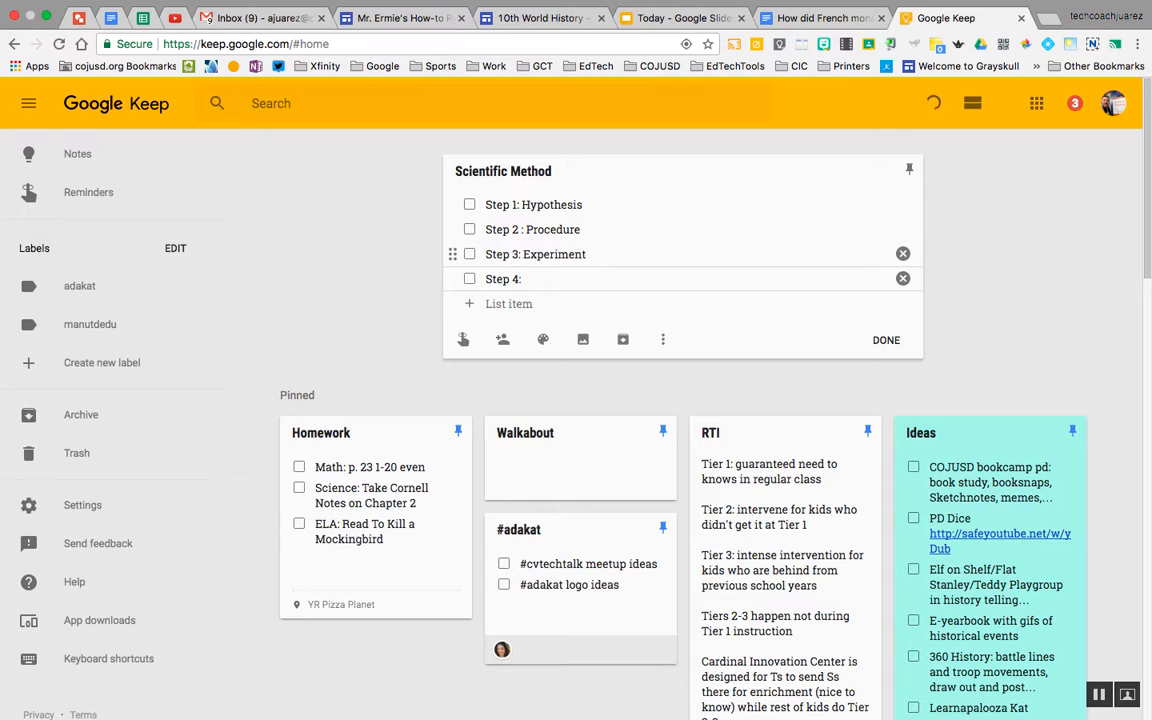
type(" Conclusion")
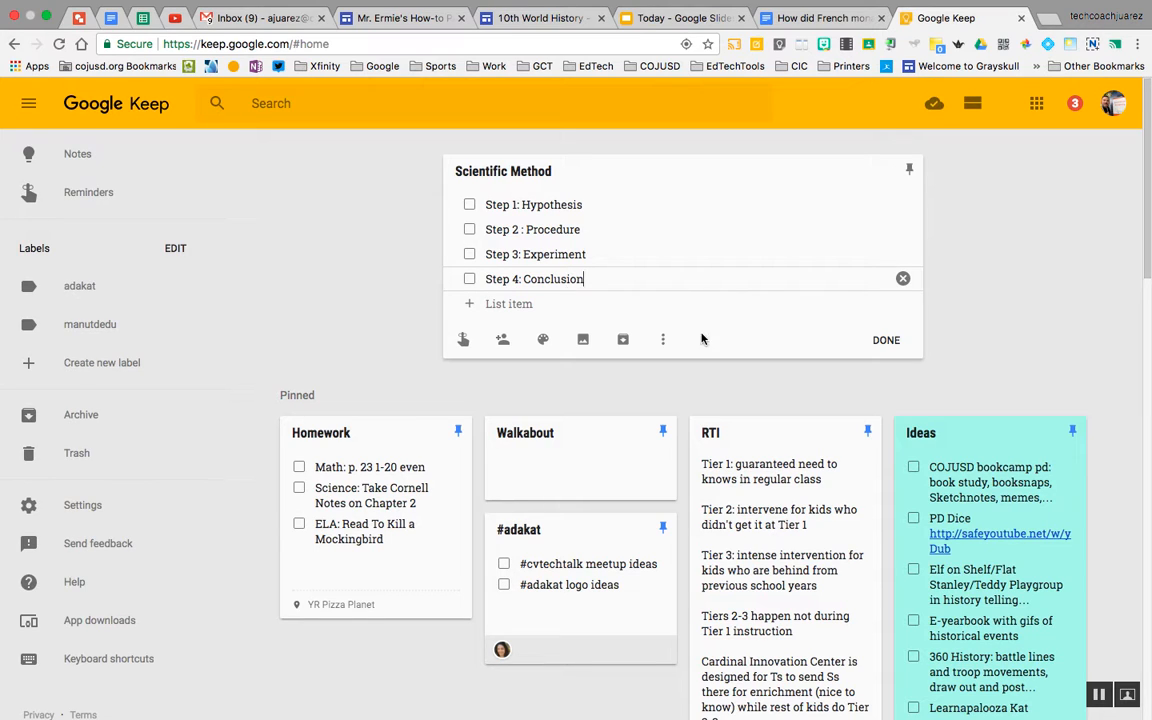
left_click(884, 342)
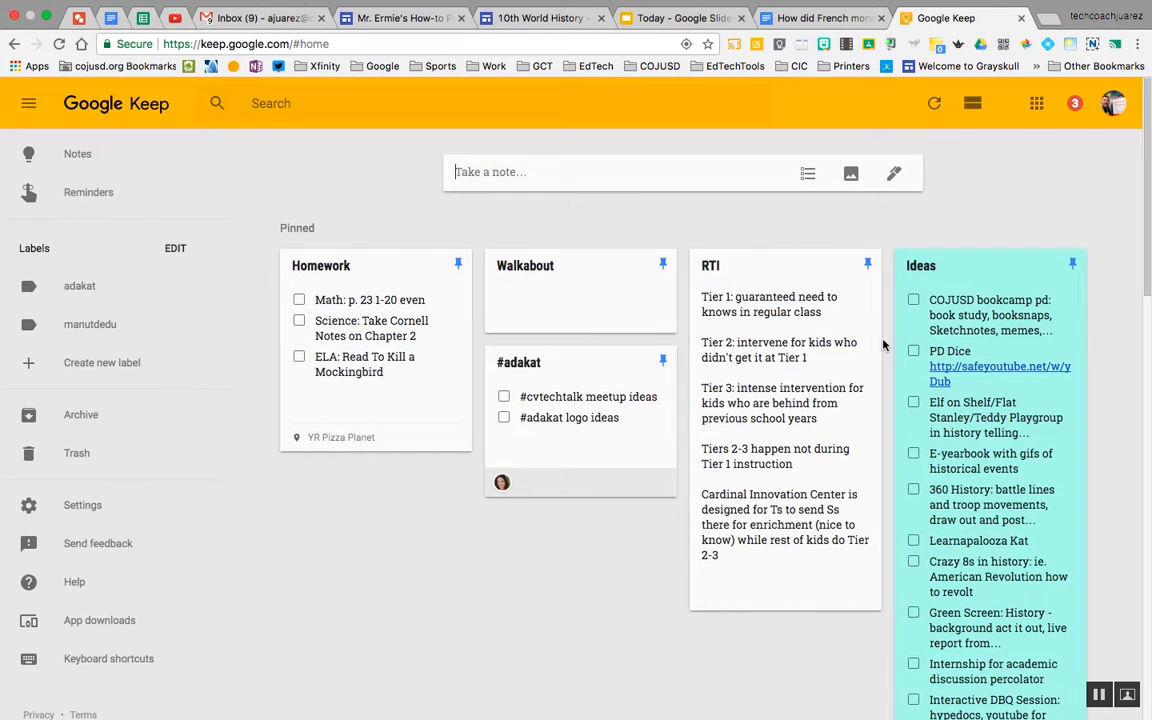
Find the Scientific Method note among the other notes, copy it to Google Docs and open the resulting document.
scroll(519, 497, "down", 7)
scroll(519, 497, "down", 1)
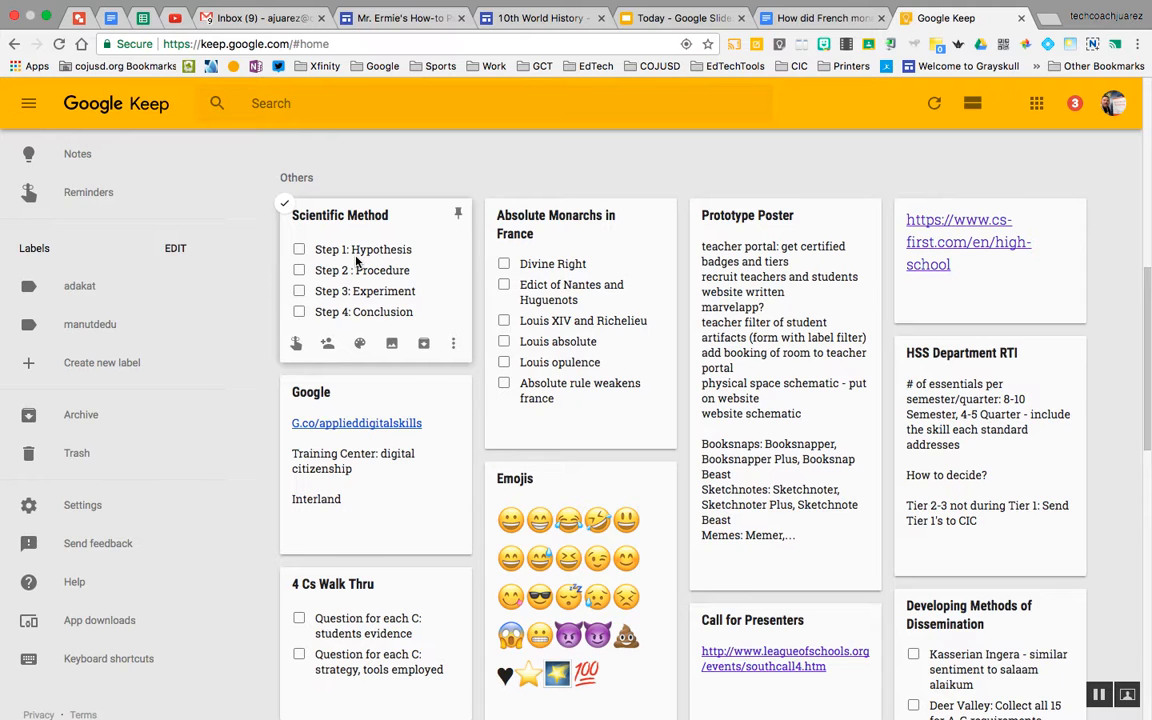
left_click(442, 290)
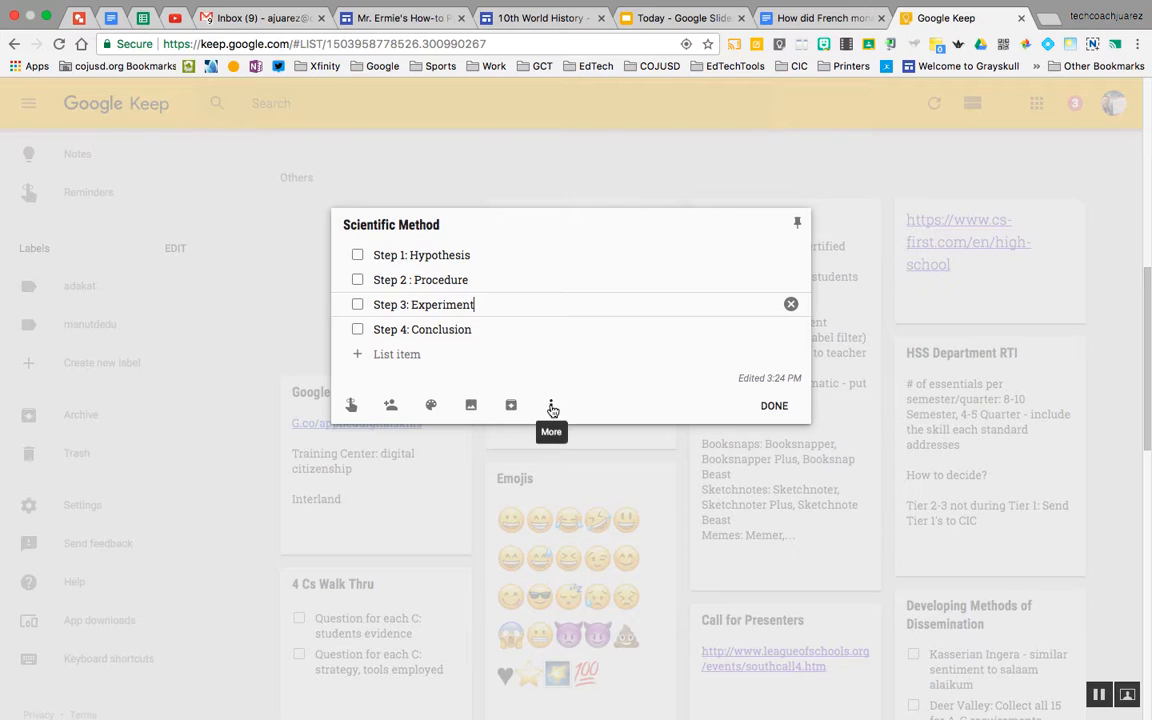
left_click(551, 407)
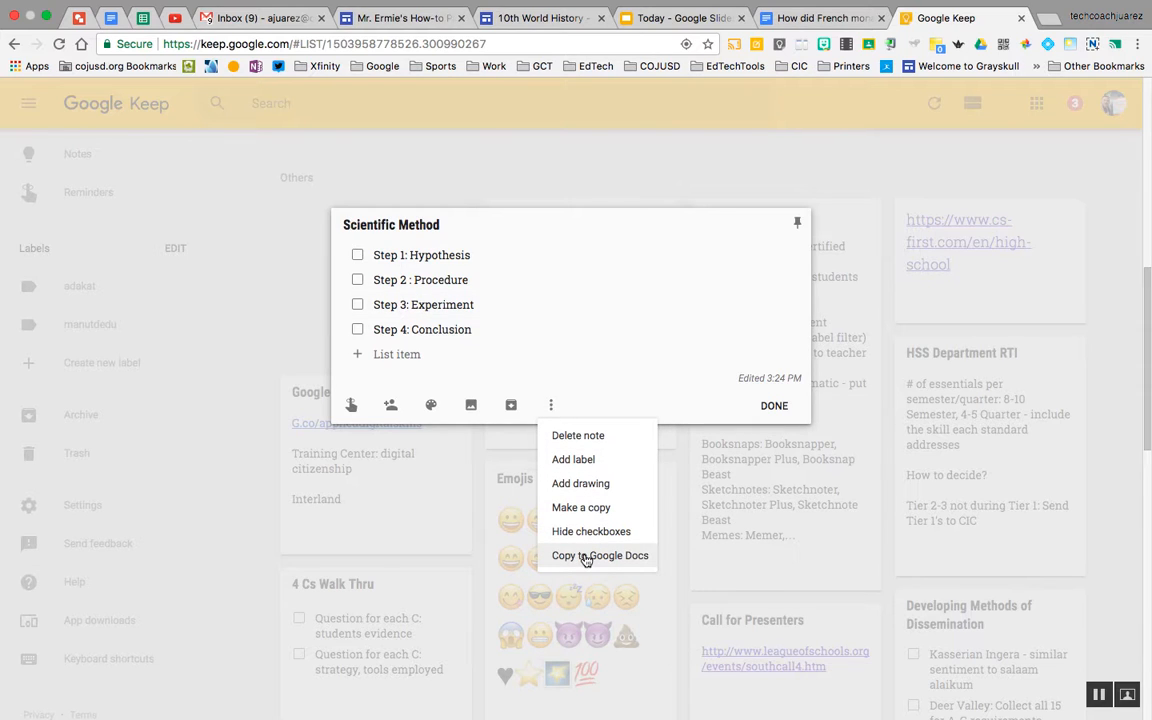
left_click(586, 557)
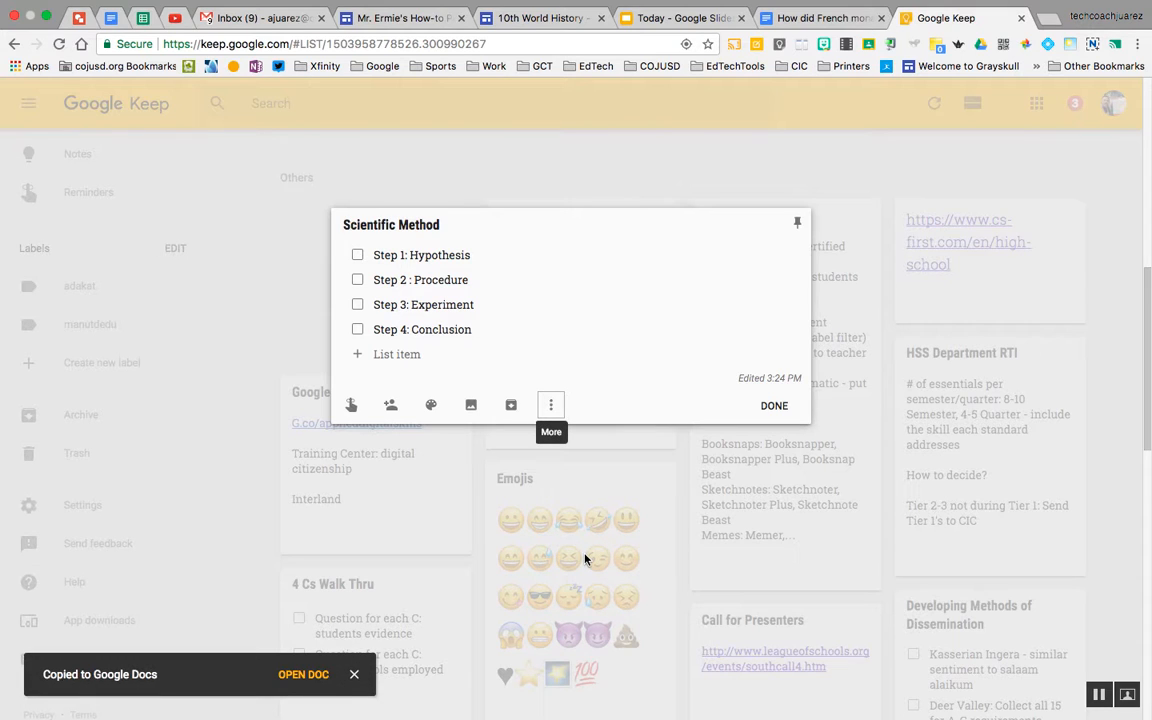
left_click(305, 675)
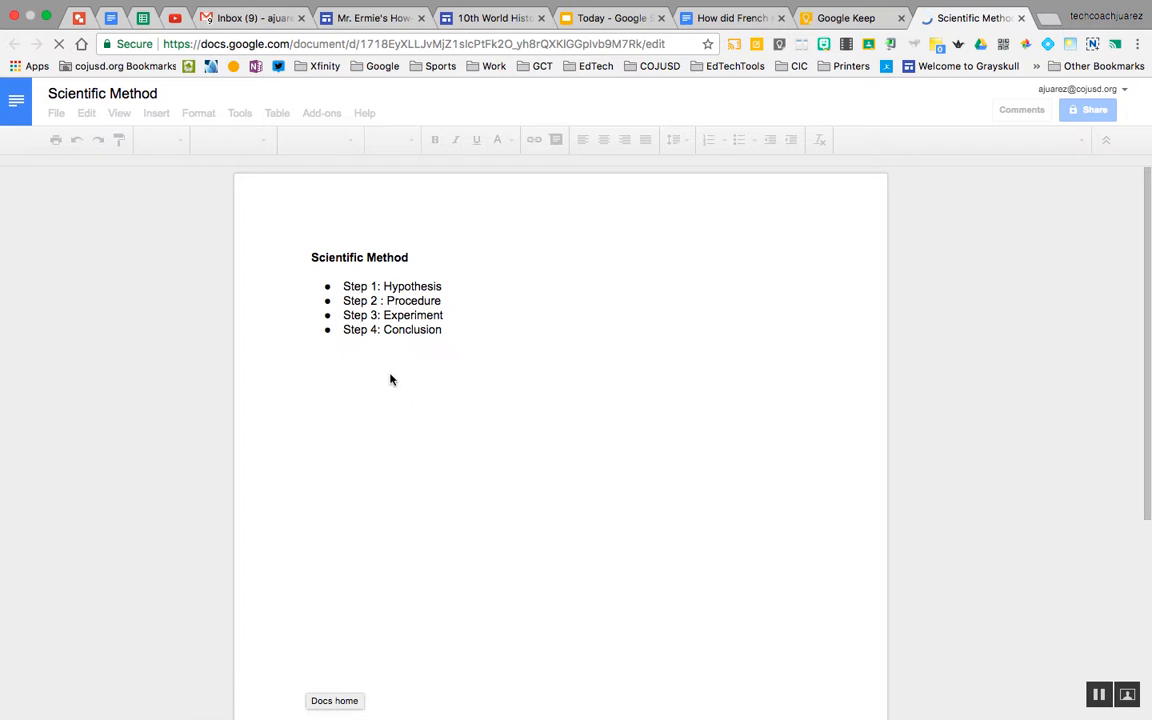
Place the text cursor in the Step 3 line of the document and show the Keep notepad beside it.
left_click(436, 315)
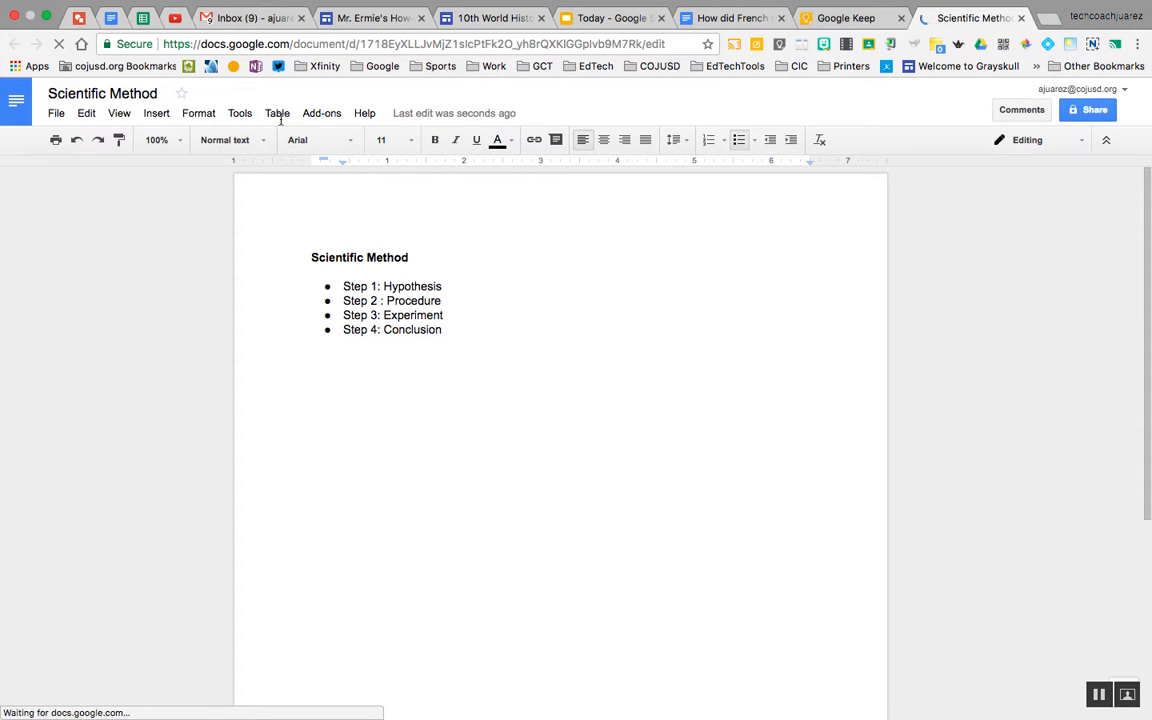
left_click(234, 114)
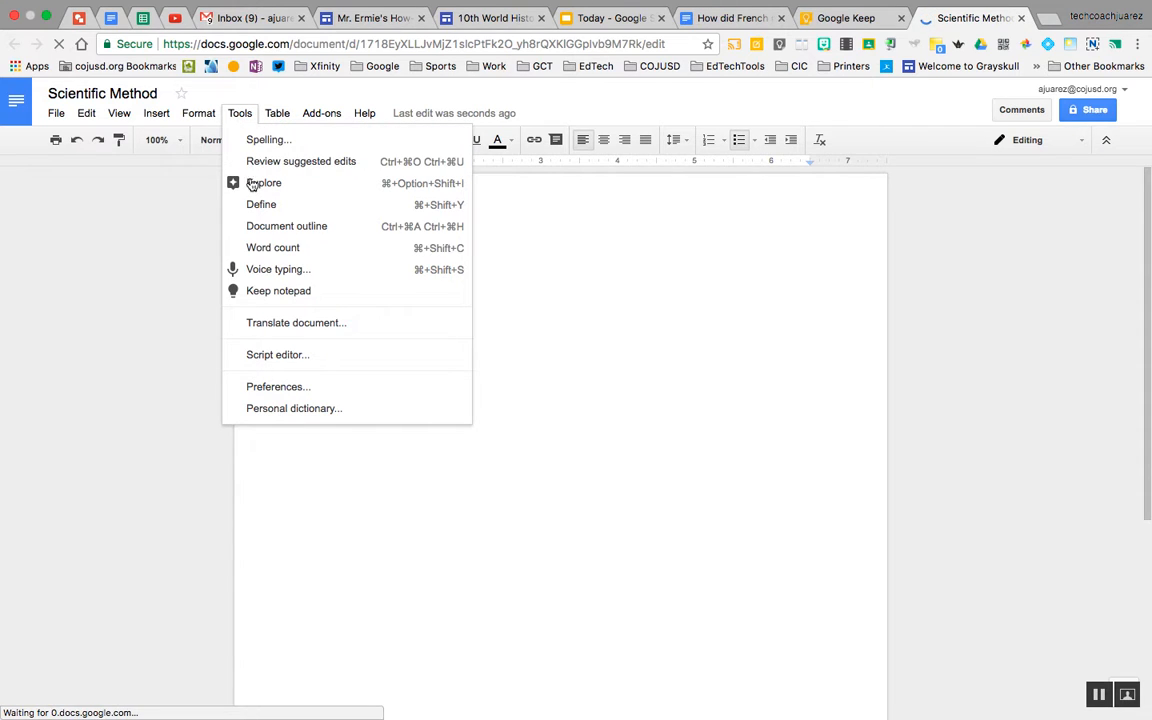
left_click(259, 294)
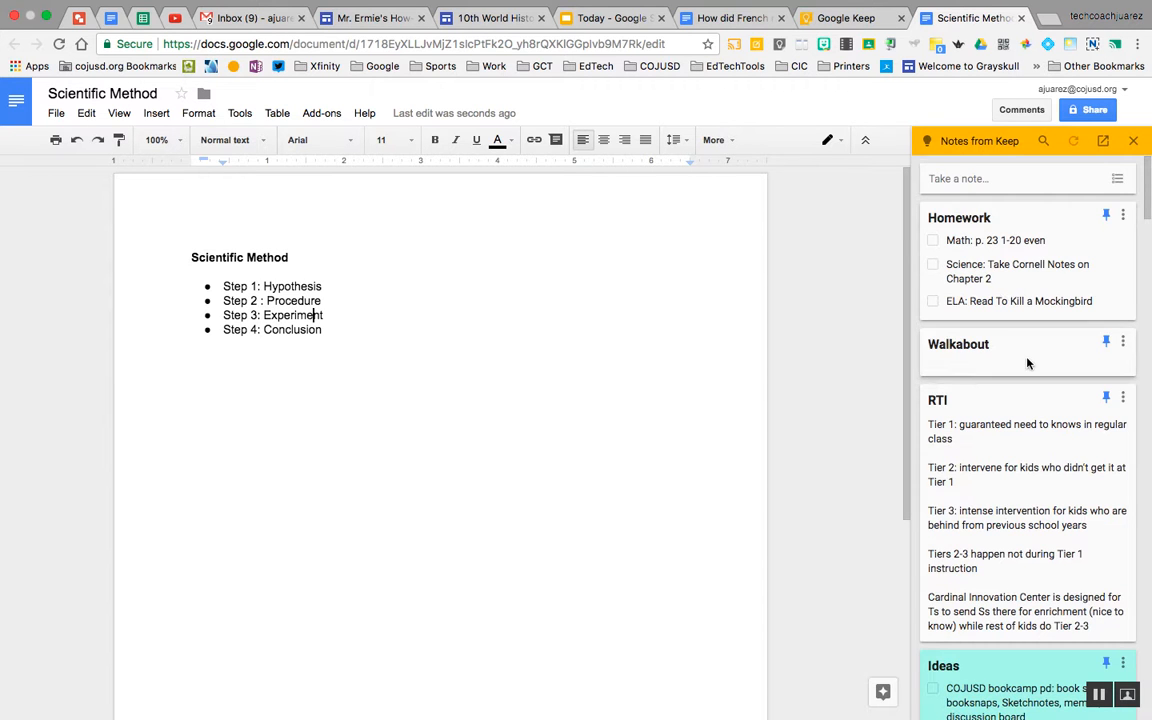
Find the Absolute Monarchs in France note in the Keep notepad and add it to the document.
scroll(1029, 362, "down", 3)
scroll(1029, 362, "down", 6)
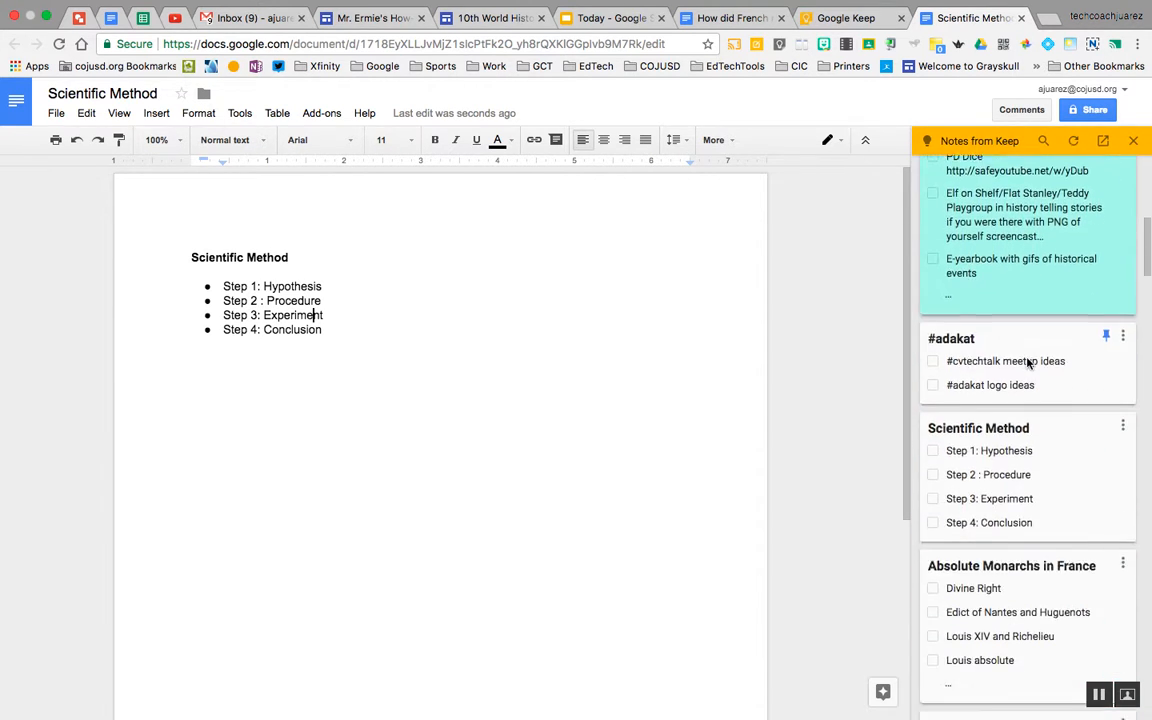
scroll(1029, 362, "down", 1)
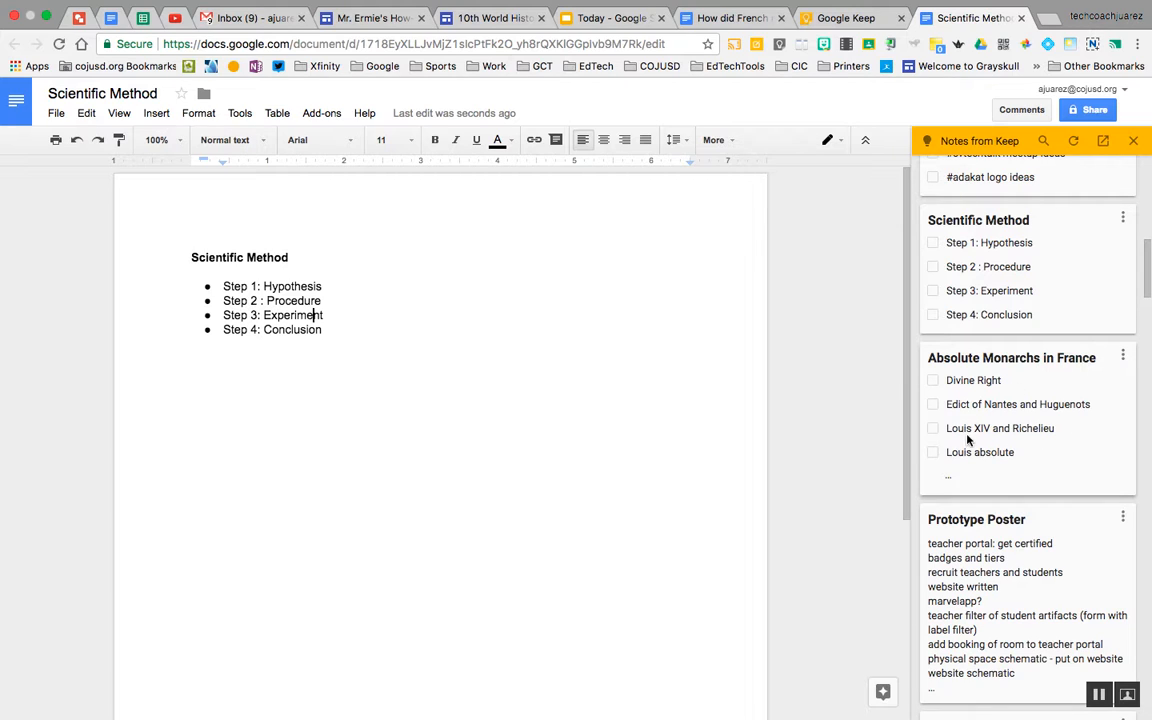
left_click(1125, 357)
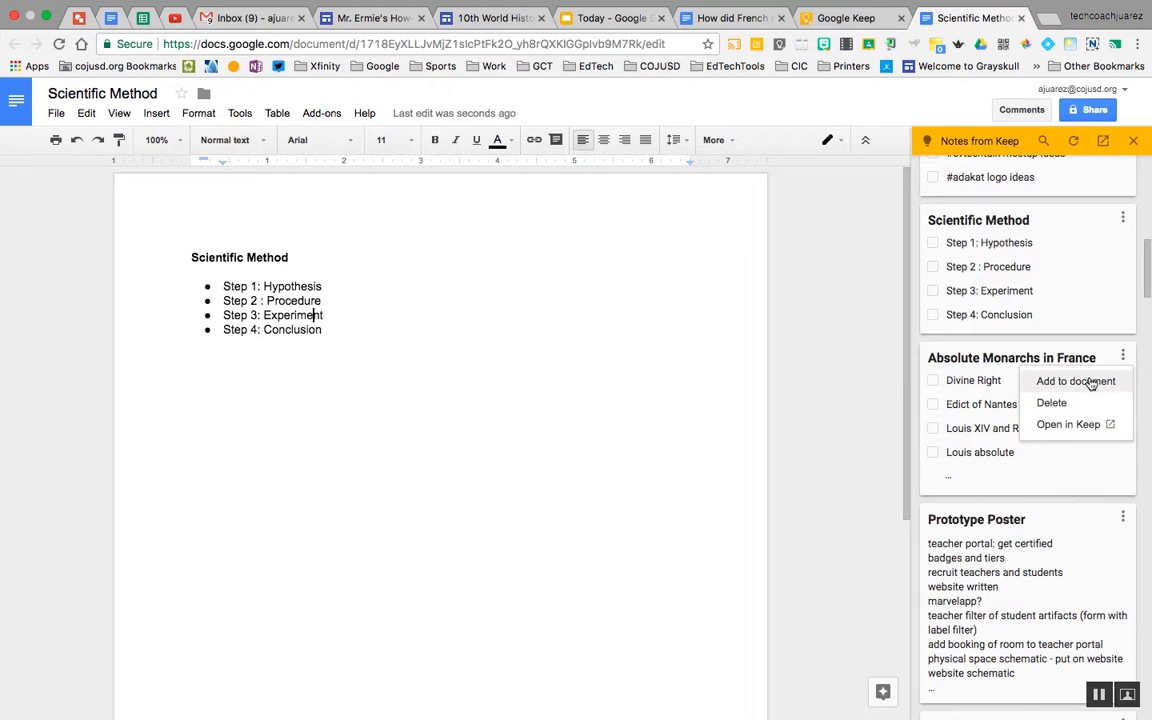
left_click(1088, 384)
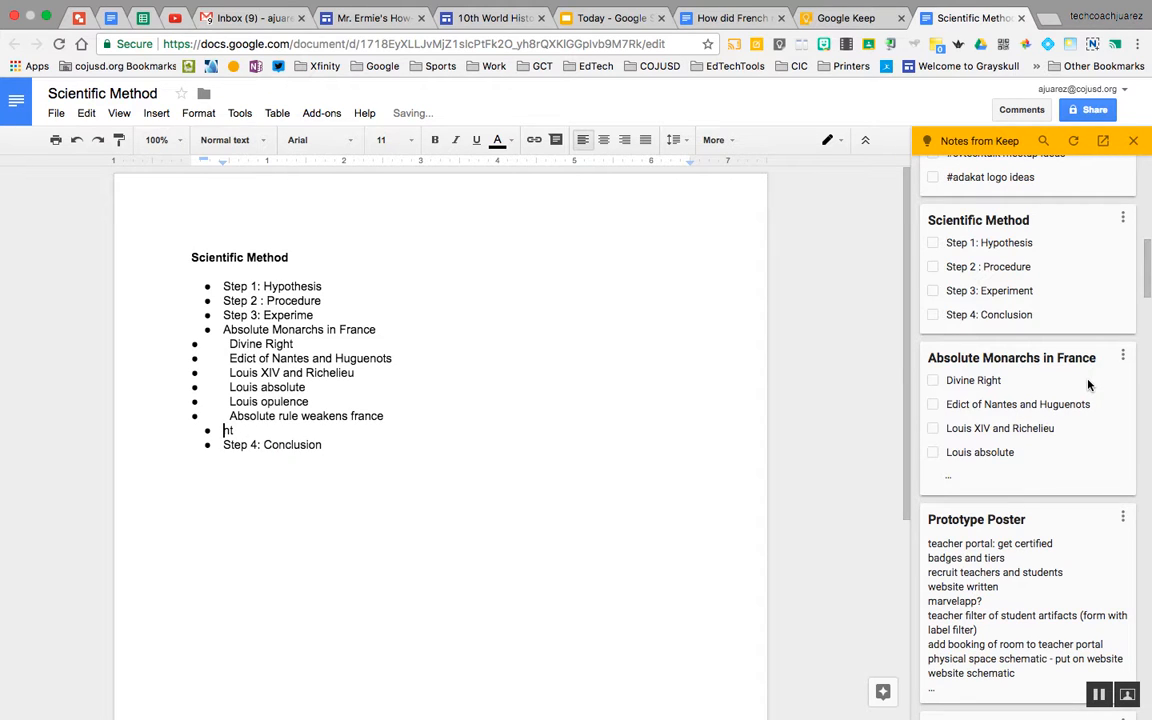